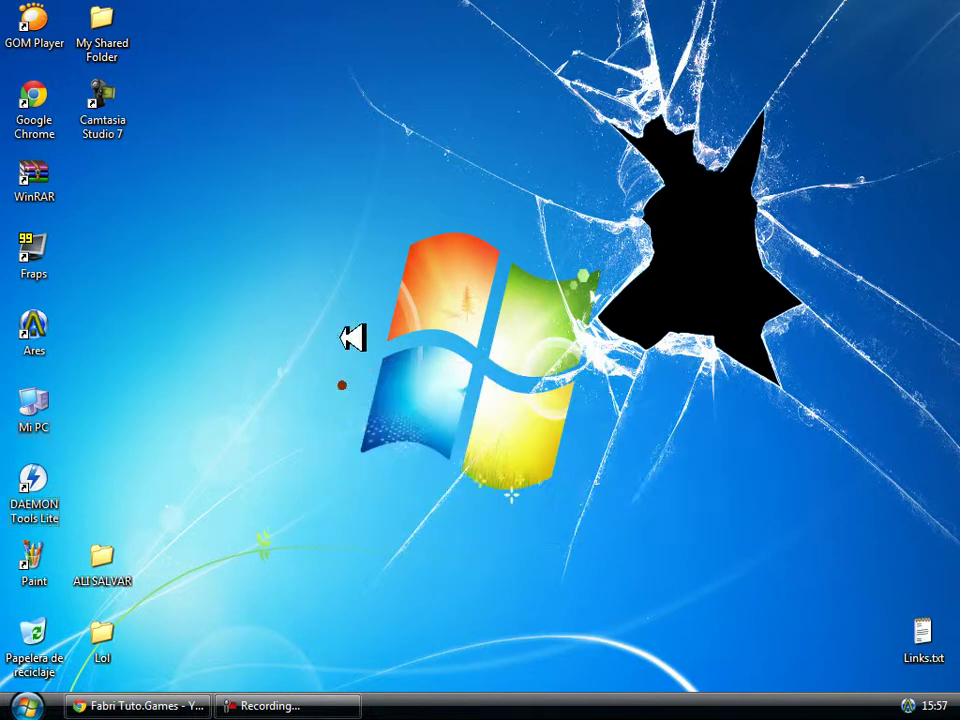
# - Copy the Daemon Tools download link from Links.txt on the desktop, then close the file
pyautogui.moveTo(920, 630); pyautogui.dragTo(952, 605)
pyautogui.doubleClick(922, 632)
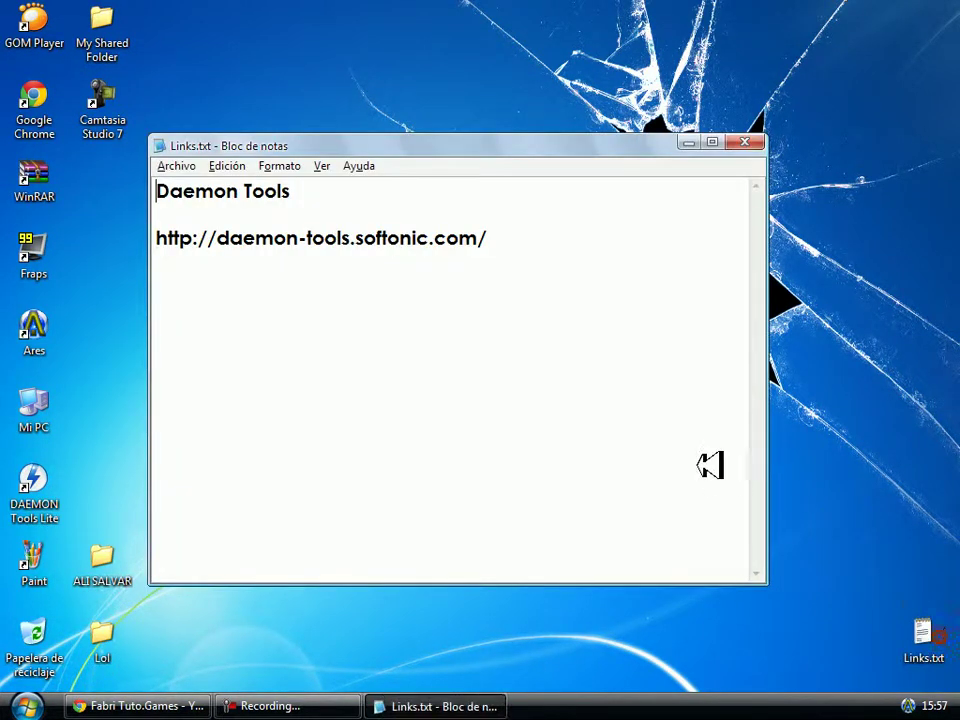
pyautogui.moveTo(572, 281); pyautogui.dragTo(163, 238)
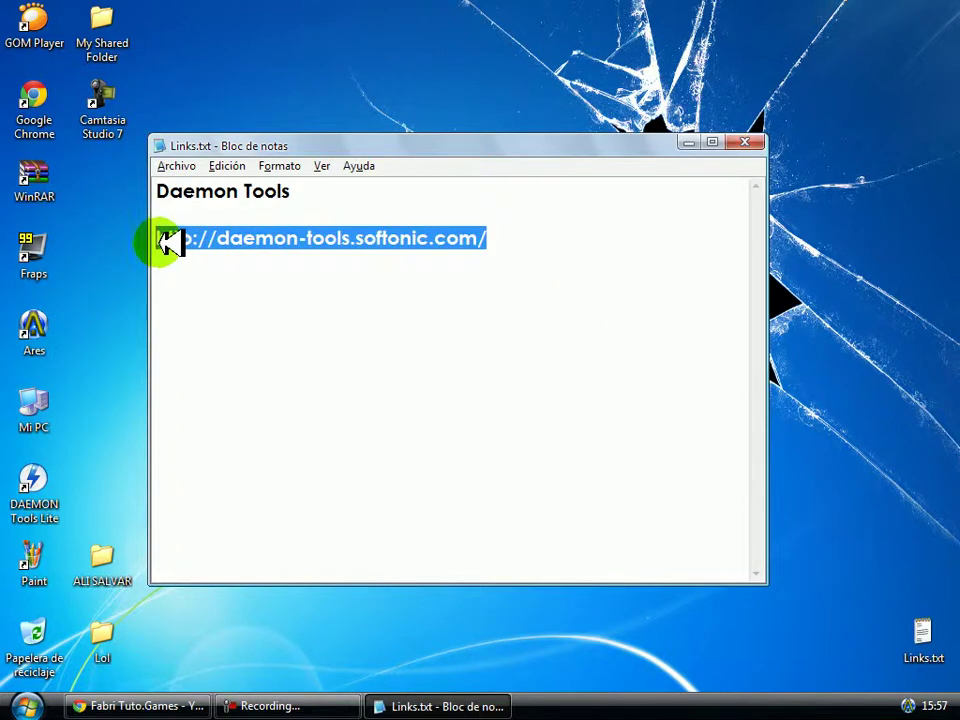
pyautogui.rightClick(163, 238)
pyautogui.click(216, 288)
pyautogui.click(748, 143)
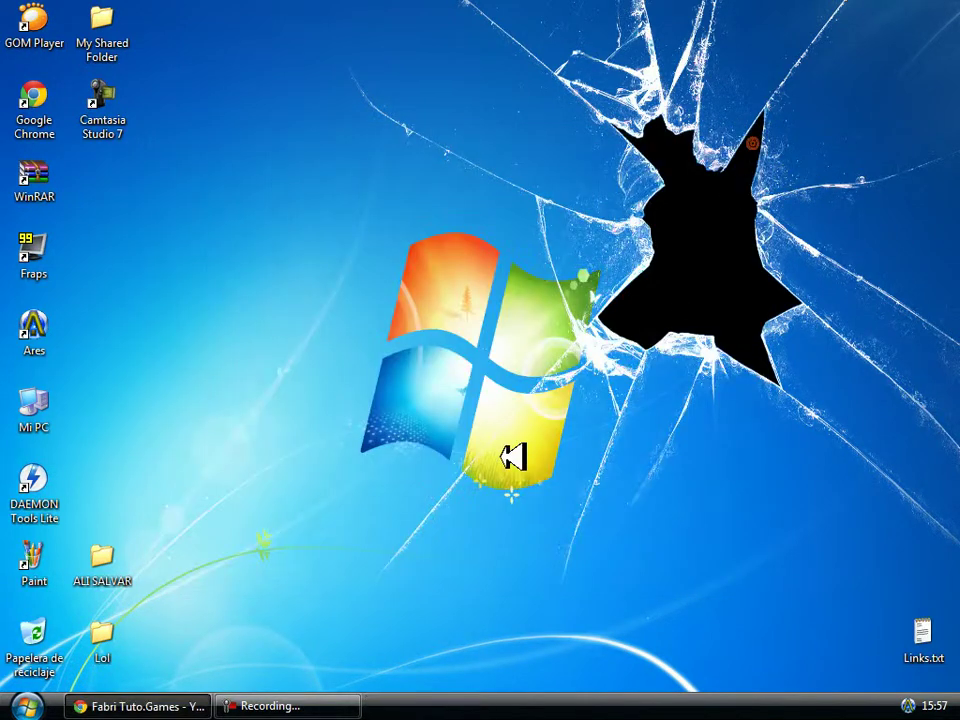
# - Switch to Google Chrome and load the copied address daemon-tools.softonic.com in a new tab
pyautogui.click(137, 706)
pyautogui.click(195, 10)
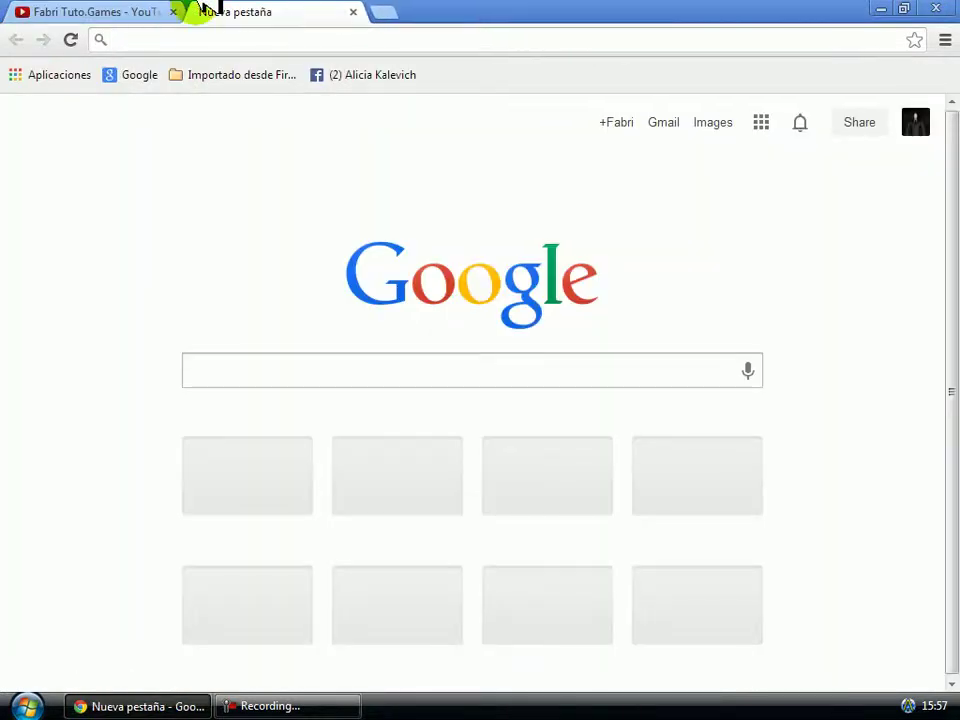
pyautogui.hotkey('ctrl', 'v')
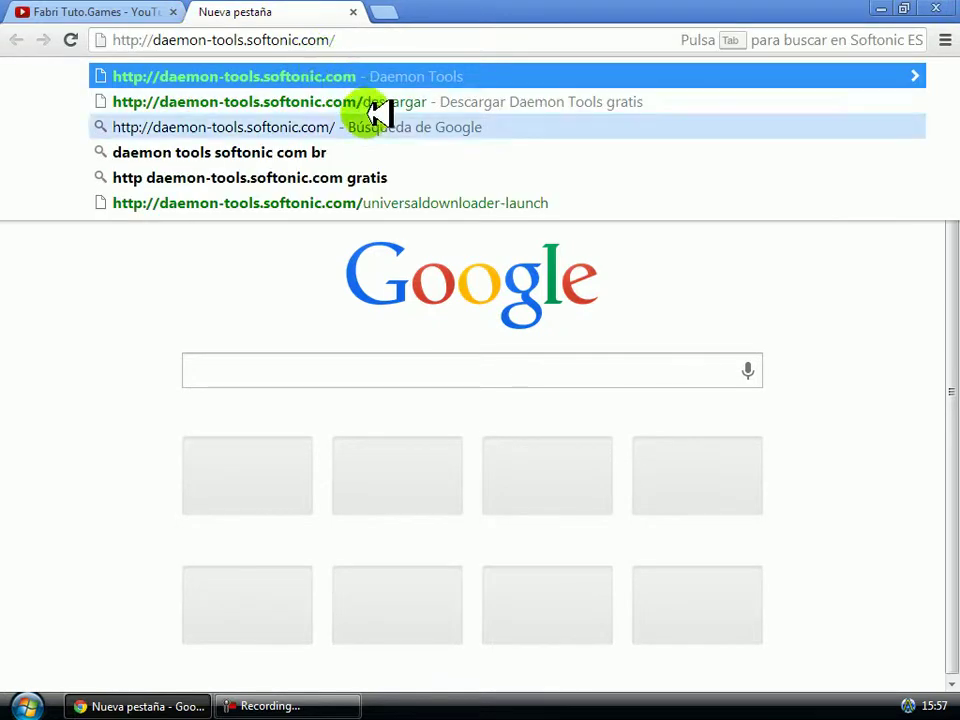
pyautogui.press('Return')
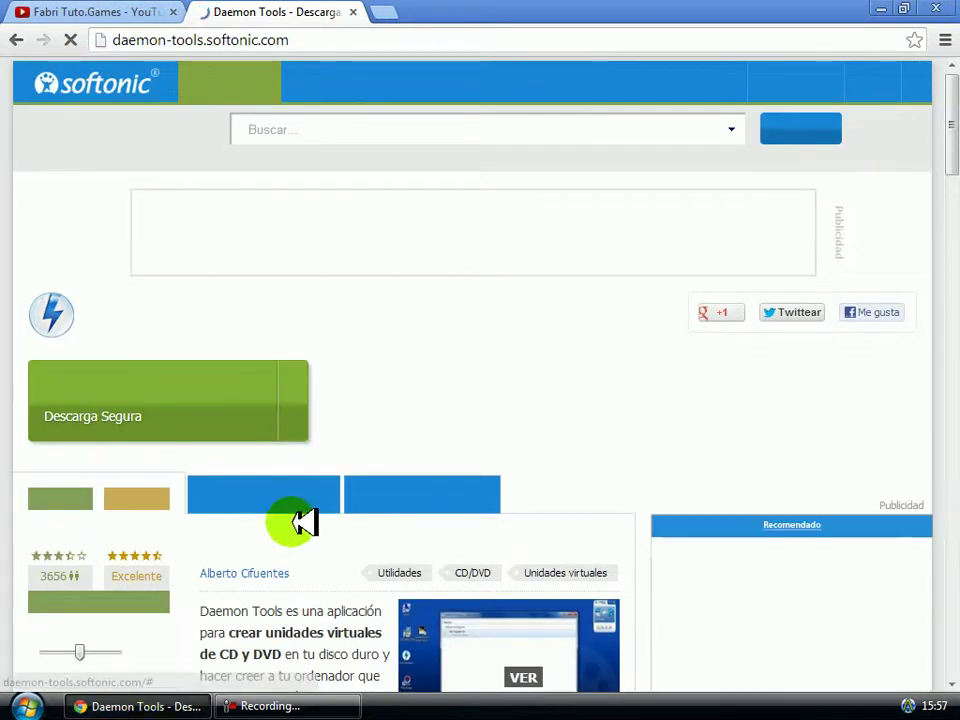
pyautogui.press('super+d')
pyautogui.rightClick(298, 450)
pyautogui.click(343, 482)
pyautogui.click(180, 706)
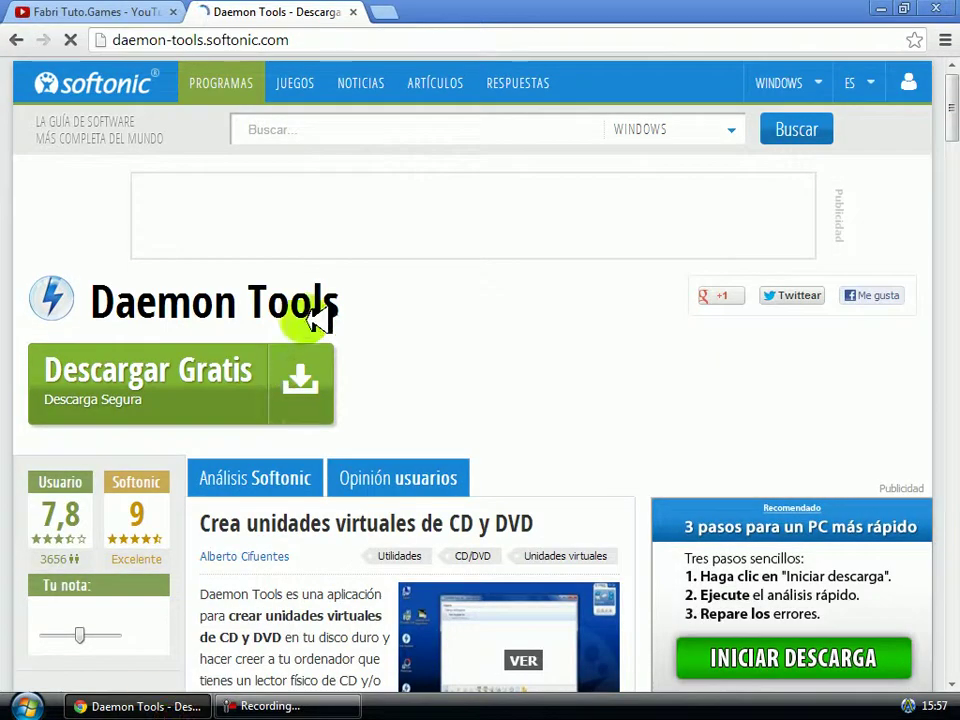
# - Start the free Daemon Tools download from its Softonic page
pyautogui.moveTo(948, 170); pyautogui.dragTo(948, 125)
pyautogui.scroll(1, 948, 120)
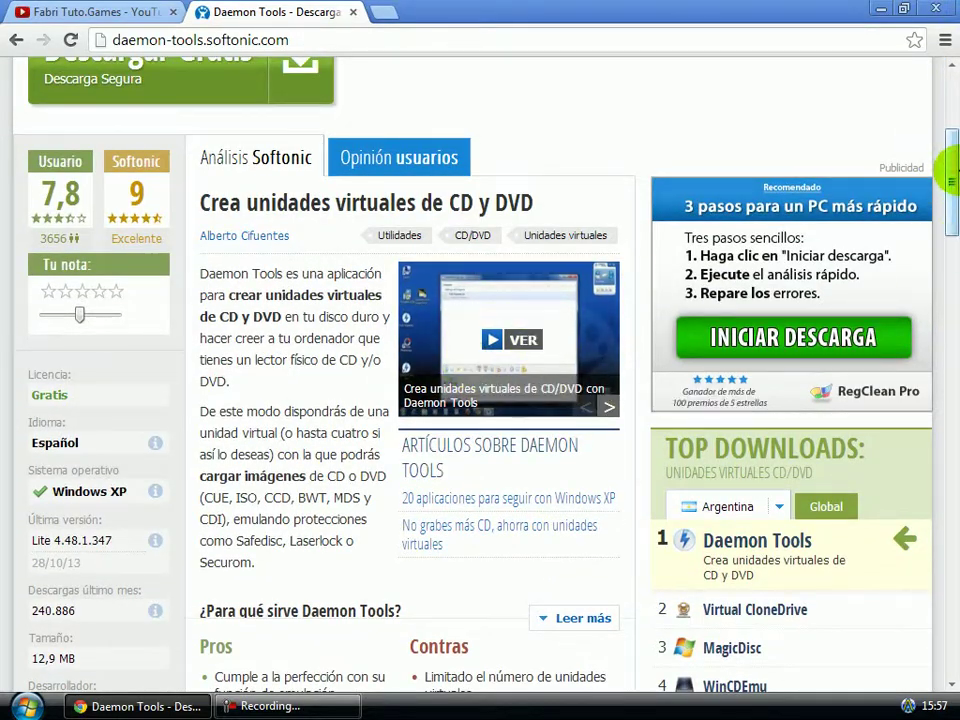
pyautogui.scroll(5, 952, 118)
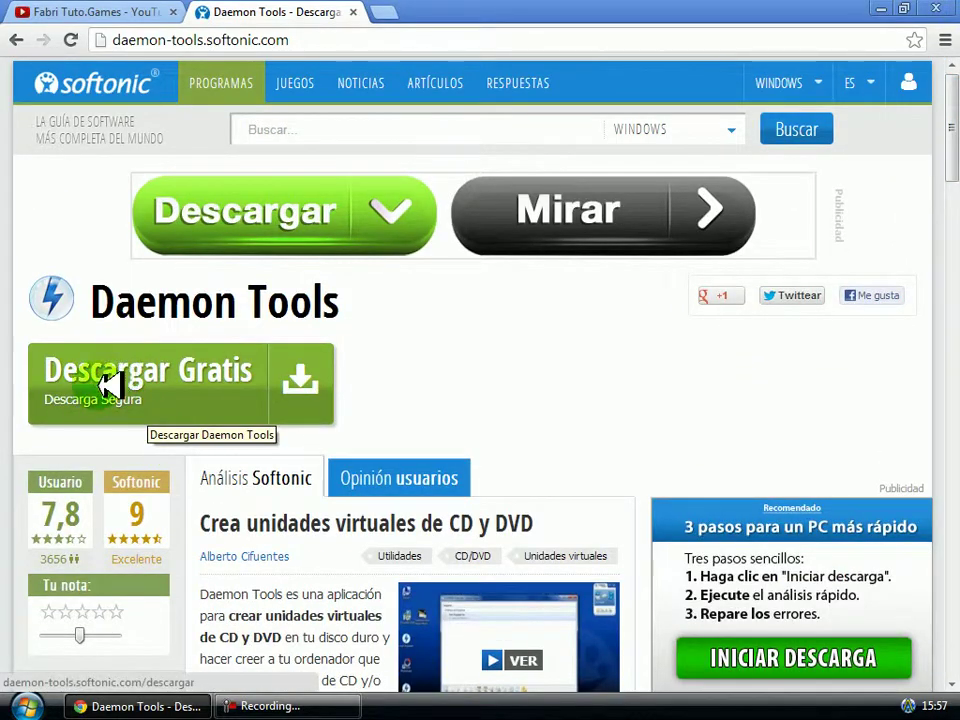
pyautogui.click(48, 398)
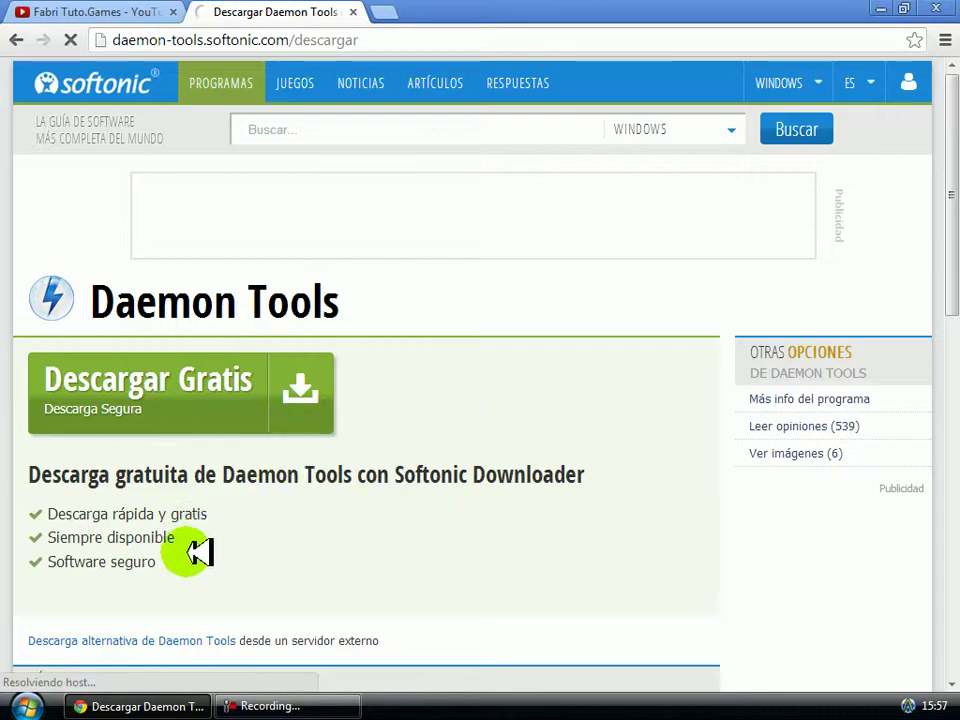
pyautogui.press('super+d')
pyautogui.rightClick(255, 362)
pyautogui.click(300, 391)
pyautogui.press('super+d')
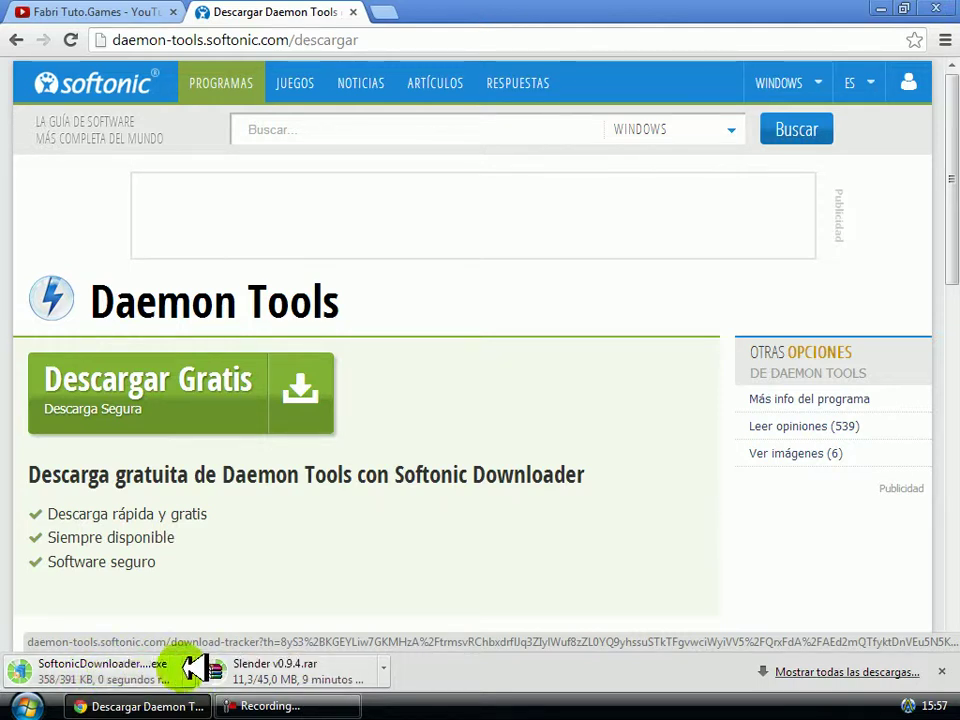
# - Run the downloaded Softonic Downloader, then close the Softonic tab and minimize the browser
pyautogui.click(145, 671)
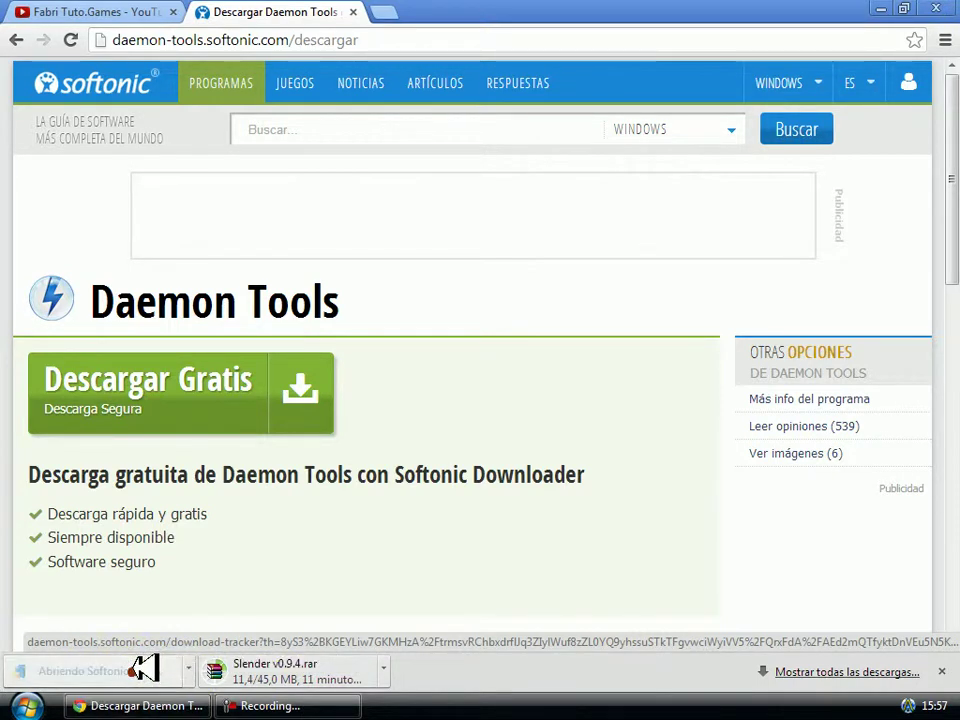
pyautogui.click(941, 671)
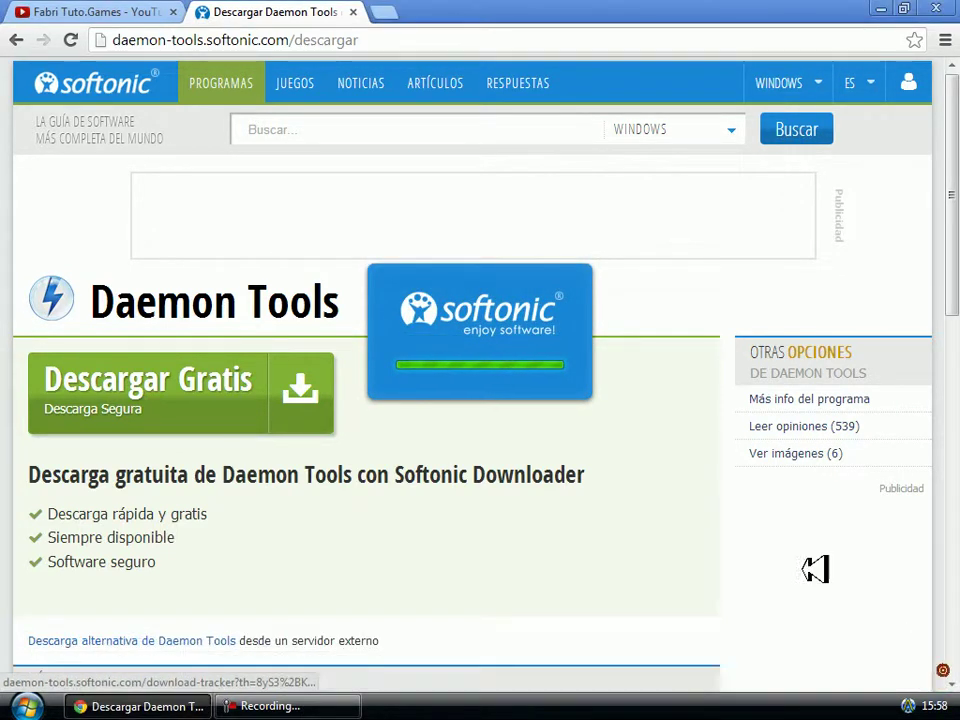
pyautogui.click(358, 12)
pyautogui.click(880, 8)
pyautogui.rightClick(280, 172)
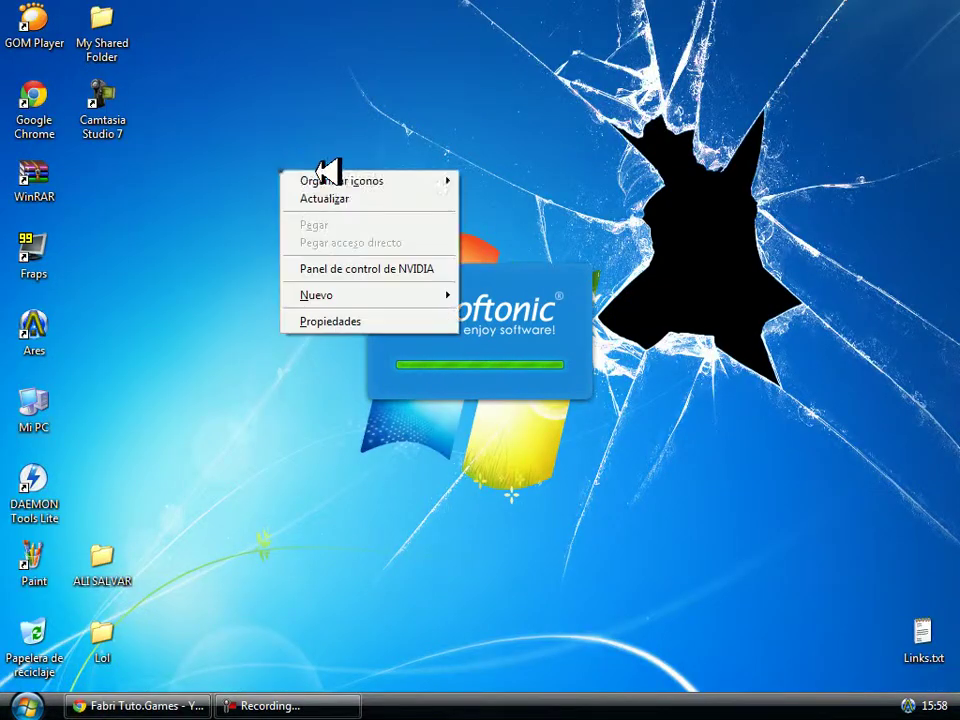
pyautogui.click(330, 198)
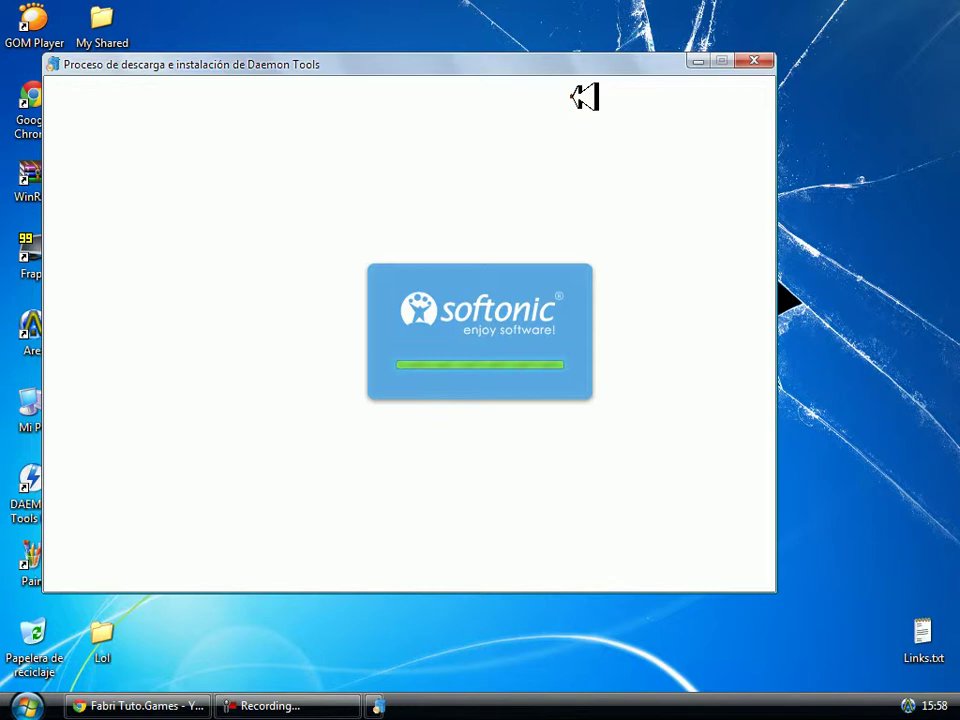
pyautogui.click(618, 133)
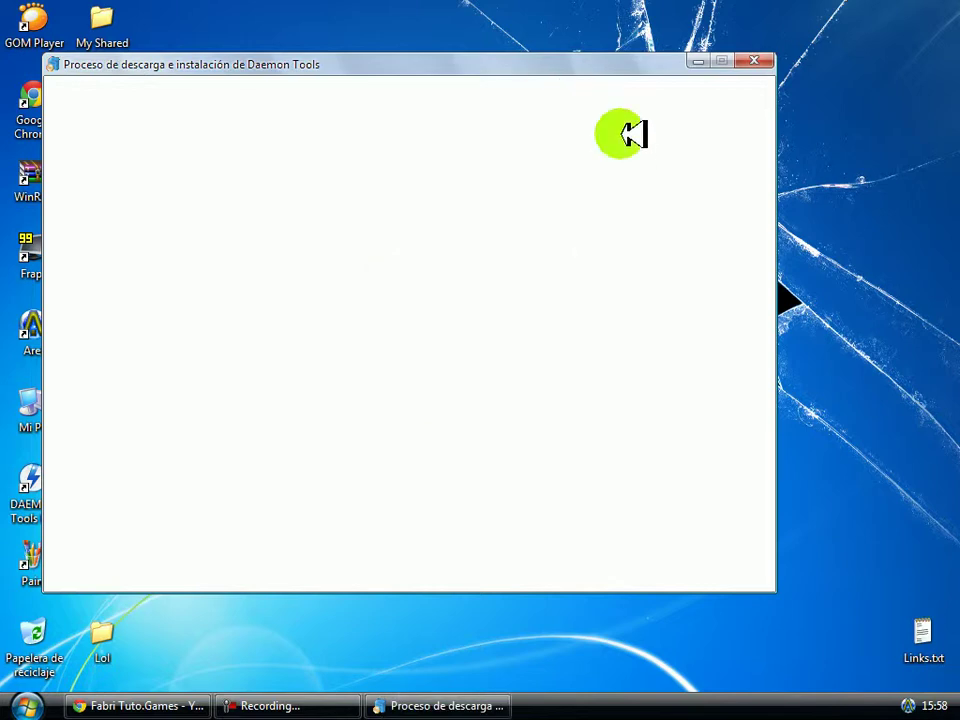
pyautogui.rightClick(463, 4)
pyautogui.click(505, 30)
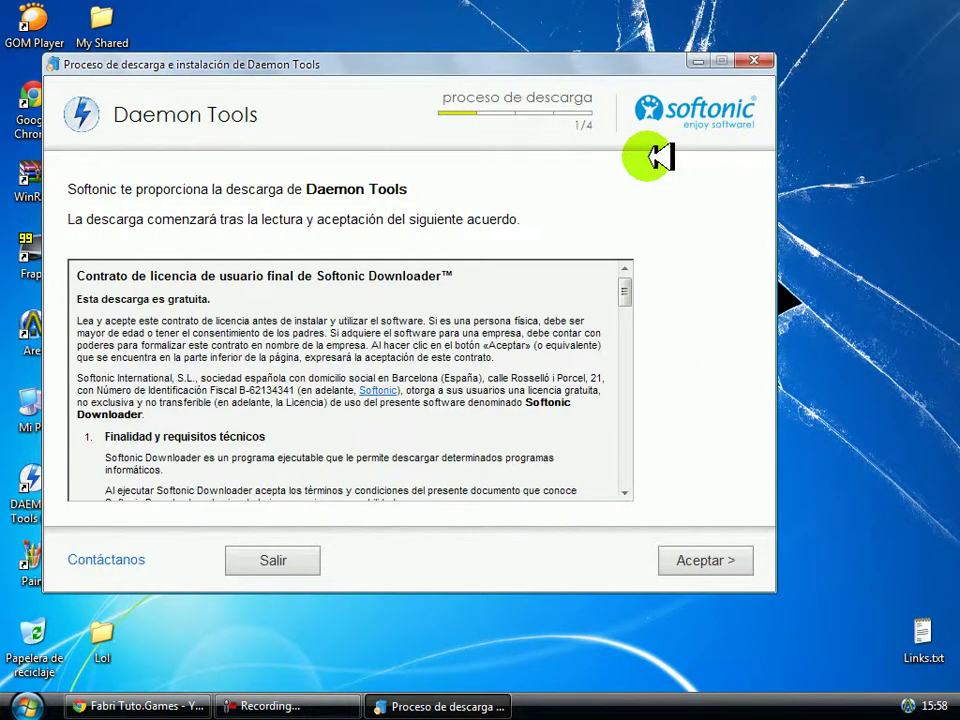
# - Accept the Softonic Downloader license agreement and continue past the Mobogenie offer to start downloading Daemon Tools
pyautogui.click(736, 565)
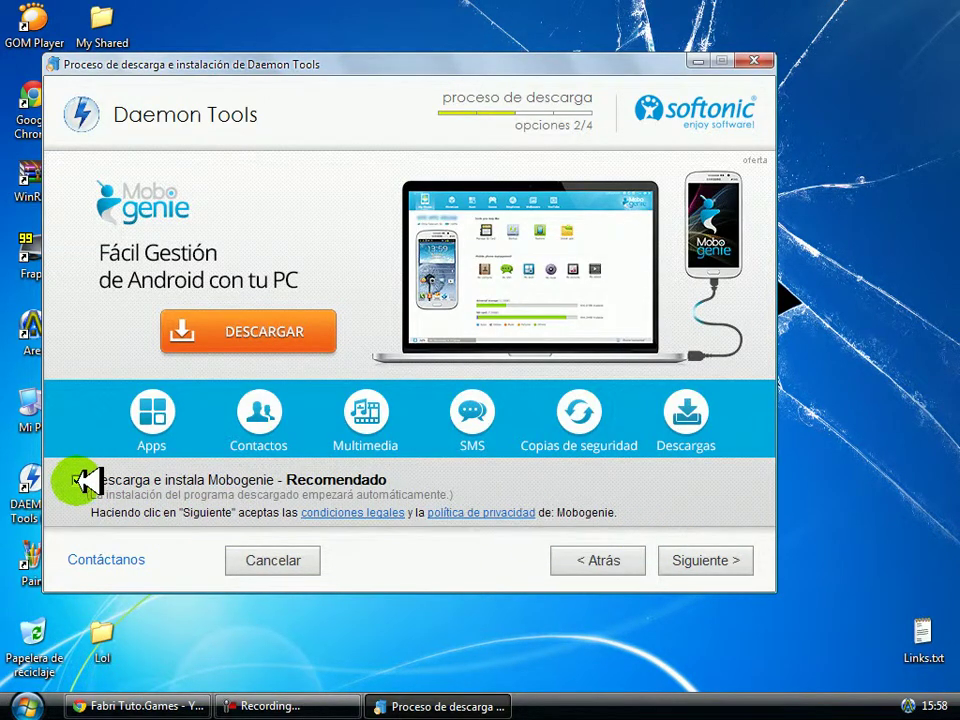
pyautogui.click(718, 566)
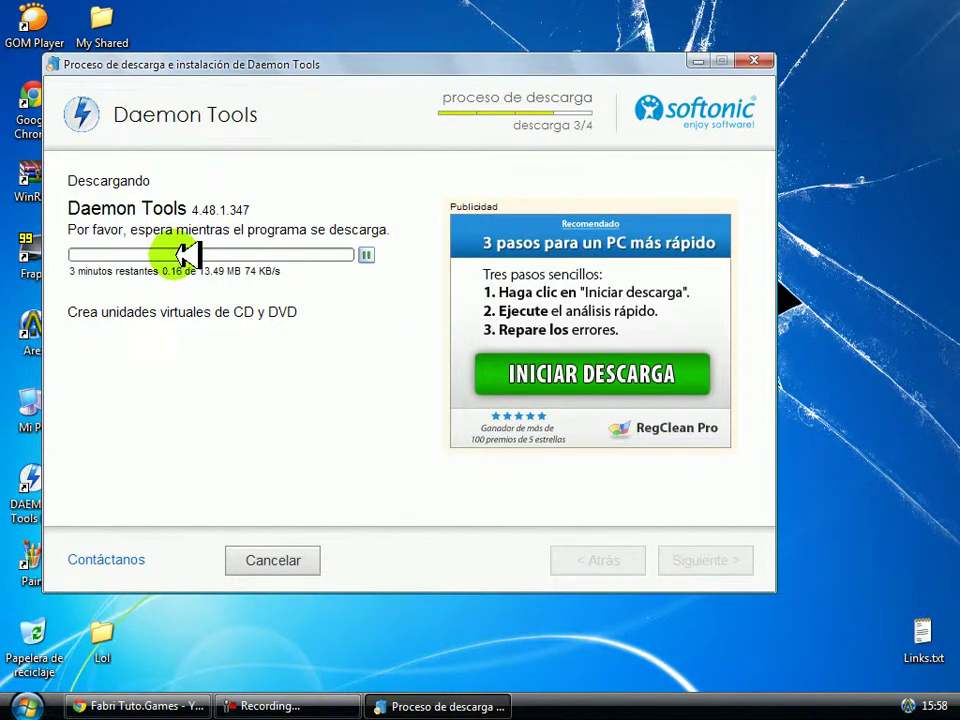
pyautogui.rightClick(232, 28)
pyautogui.click(270, 50)
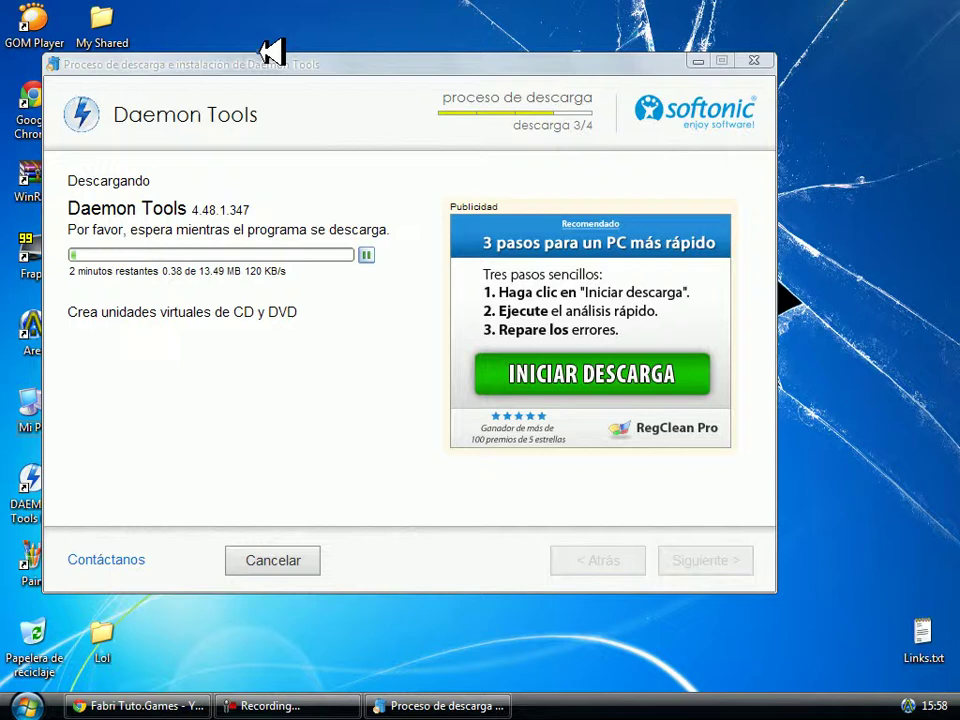
pyautogui.click(130, 252)
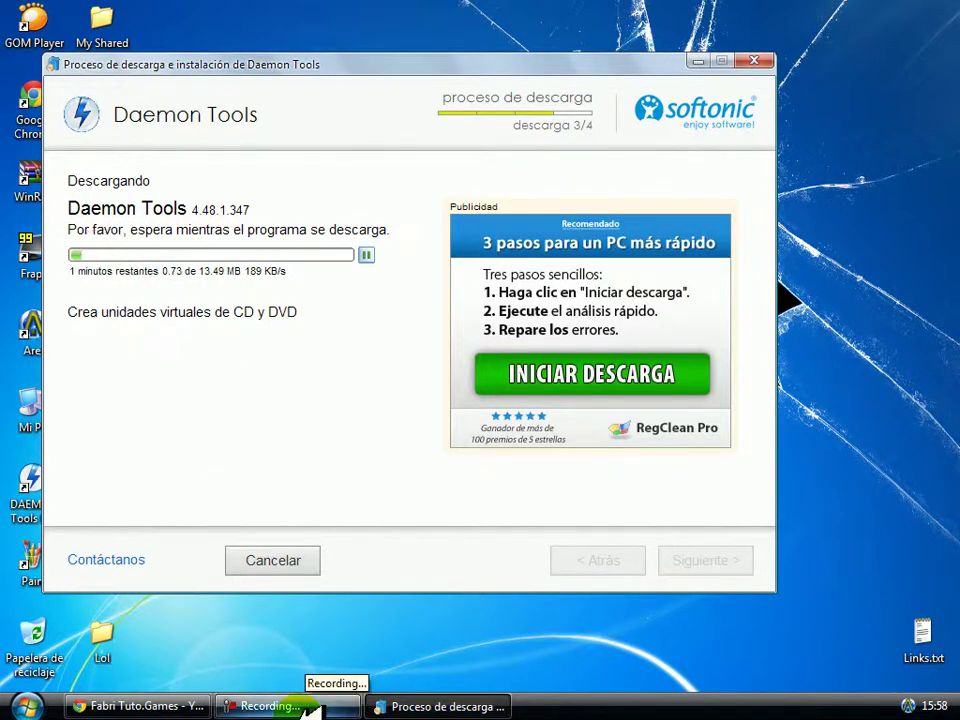
pyautogui.click(290, 706)
pyautogui.moveTo(765, 568); pyautogui.dragTo(450, 415)
pyautogui.click(577, 470)
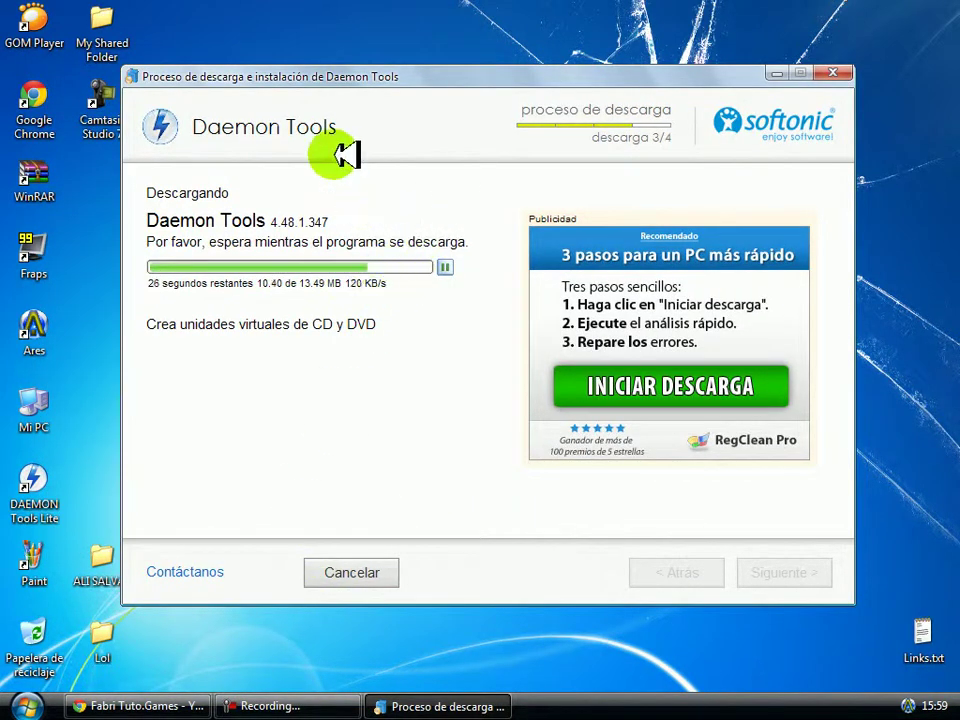
pyautogui.click(283, 19)
pyautogui.rightClick(283, 19)
pyautogui.click(300, 38)
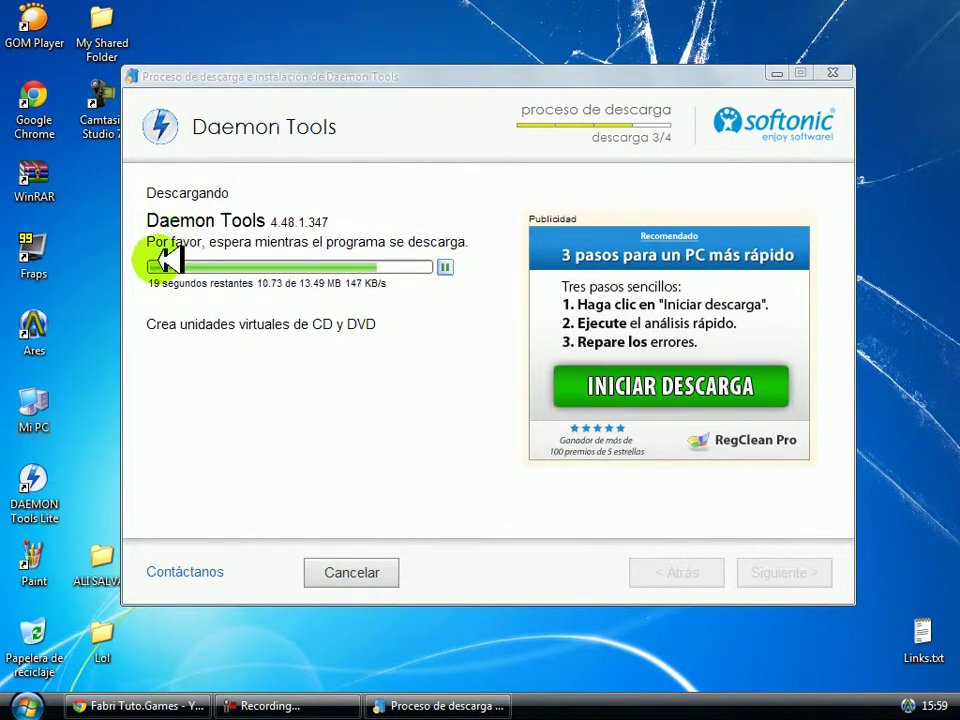
pyautogui.moveTo(165, 262); pyautogui.dragTo(354, 268)
pyautogui.click(343, 268)
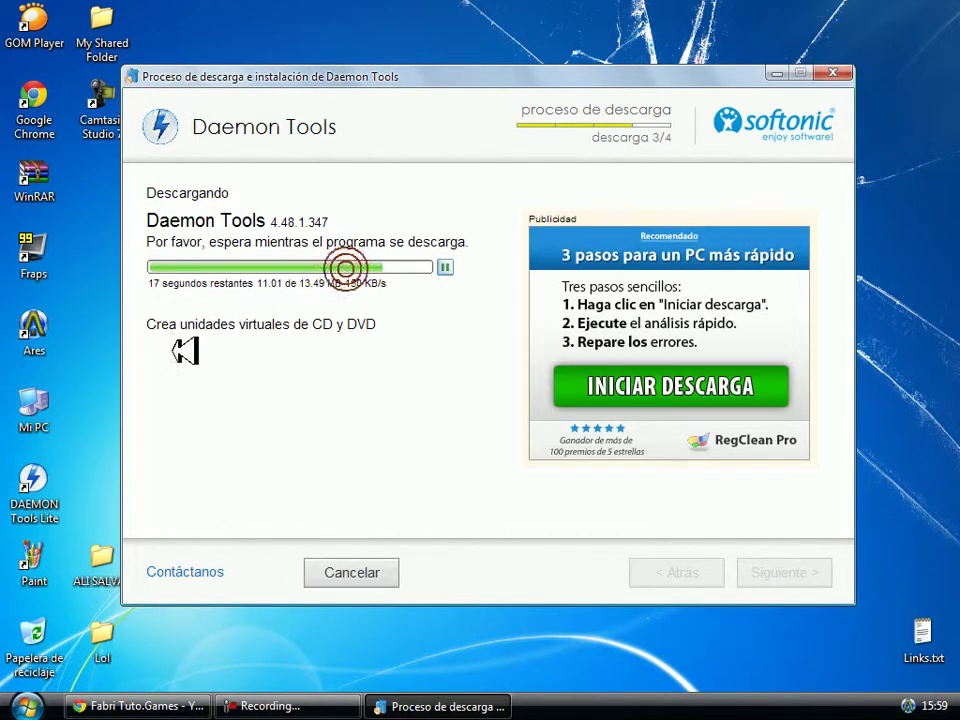
pyautogui.rightClick(113, 360)
pyautogui.click(140, 380)
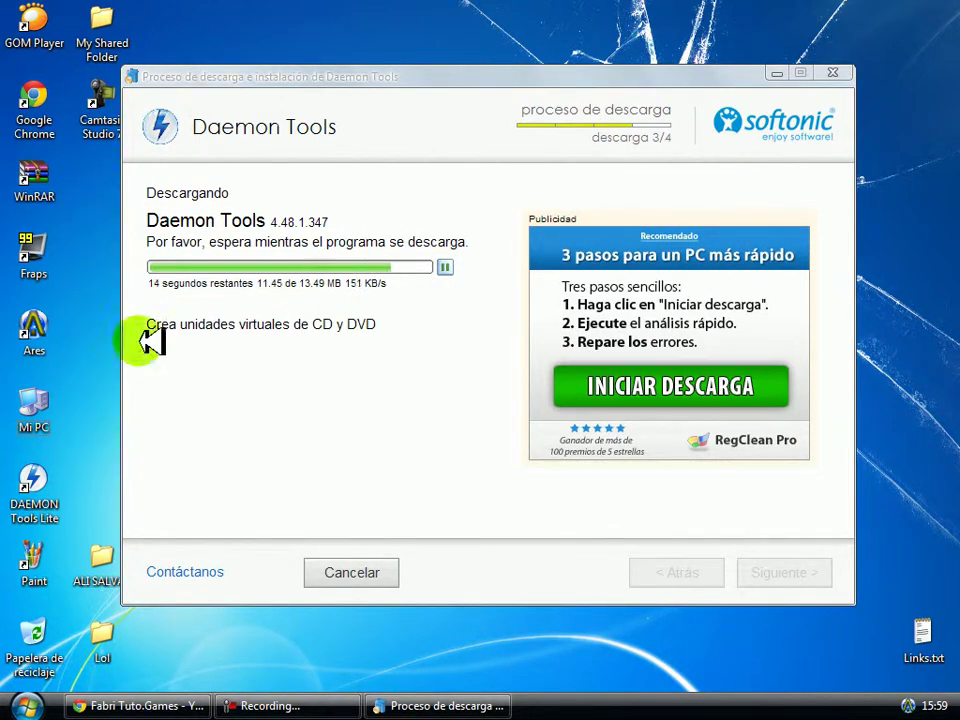
pyautogui.click(397, 268)
pyautogui.doubleClick(416, 272)
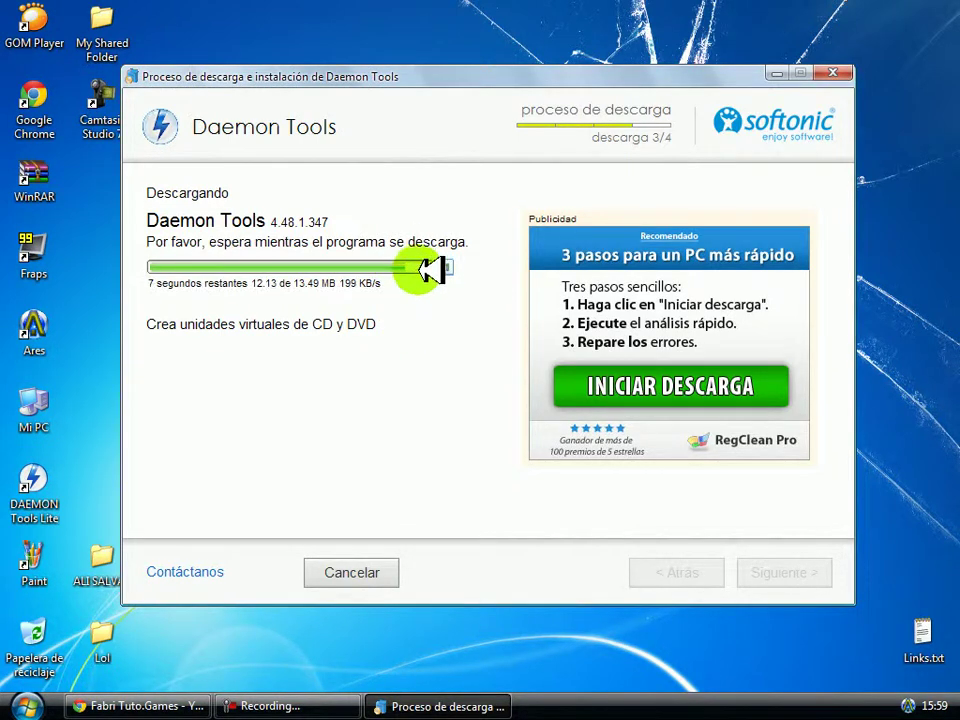
pyautogui.rightClick(527, 643)
pyautogui.click(578, 507)
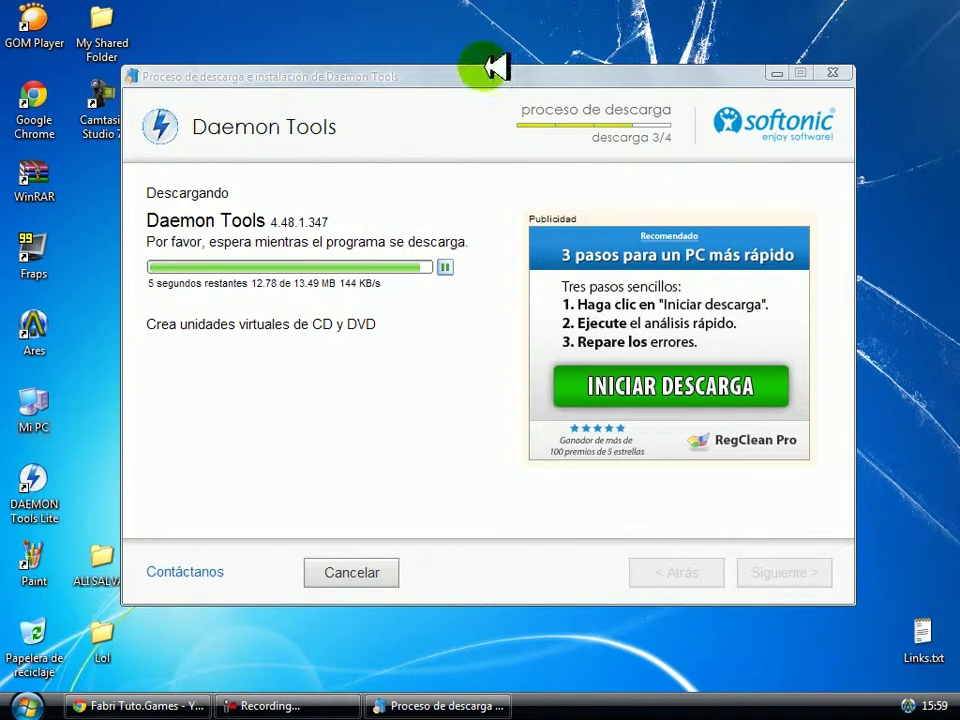
pyautogui.rightClick(408, 12)
pyautogui.click(414, 77)
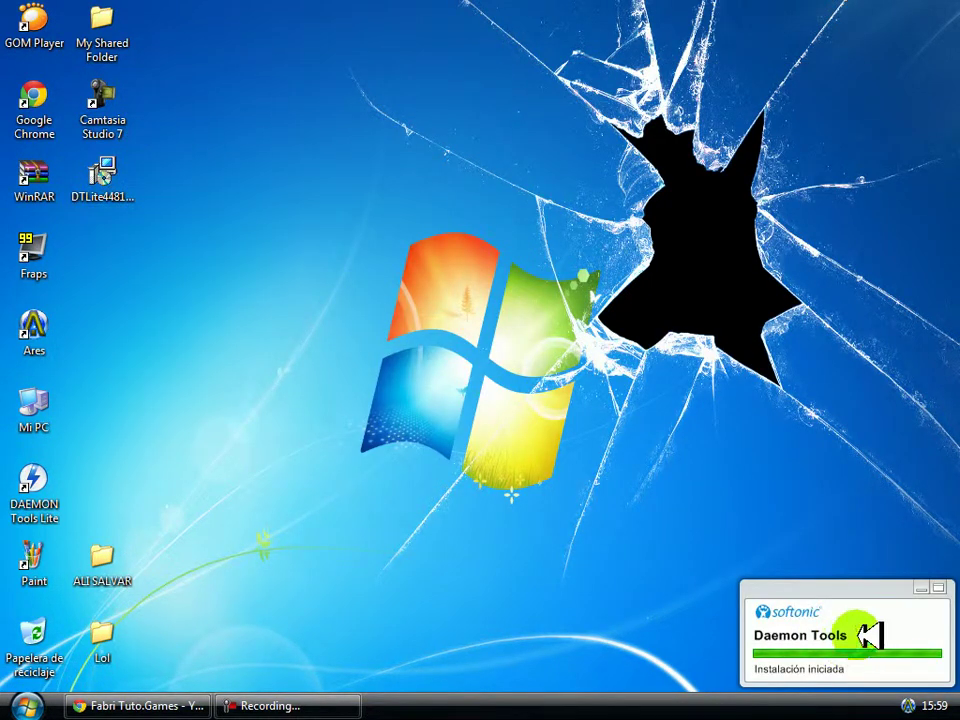
# - Minimize the Softonic progress window for the Daemon Tools installation
pyautogui.click(921, 588)
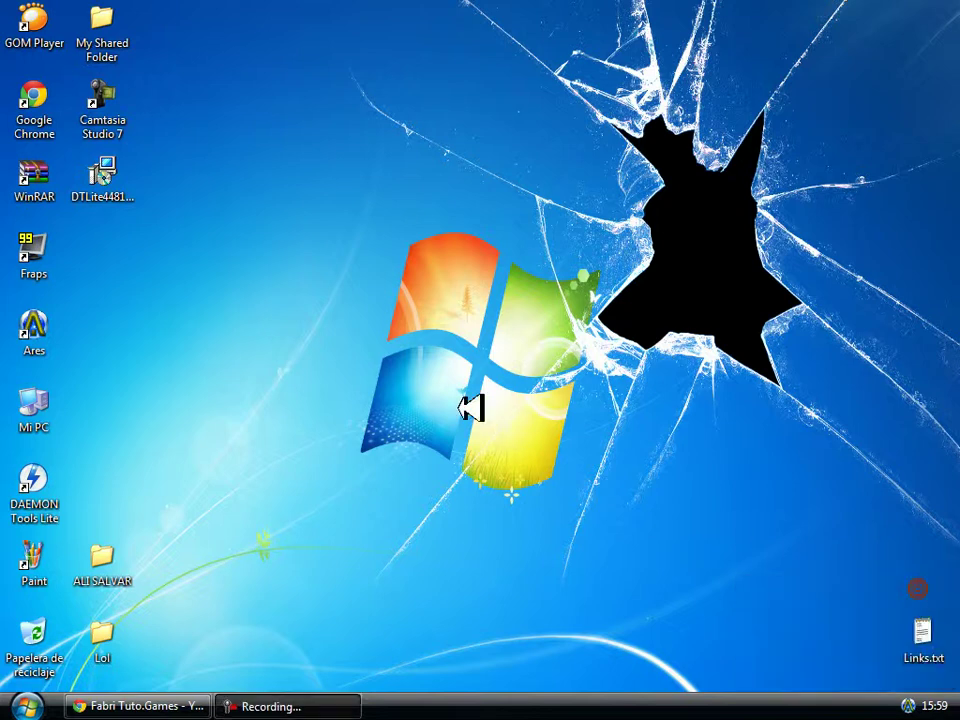
pyautogui.rightClick(407, 371)
pyautogui.click(440, 396)
pyautogui.rightClick(343, 305)
pyautogui.click(396, 332)
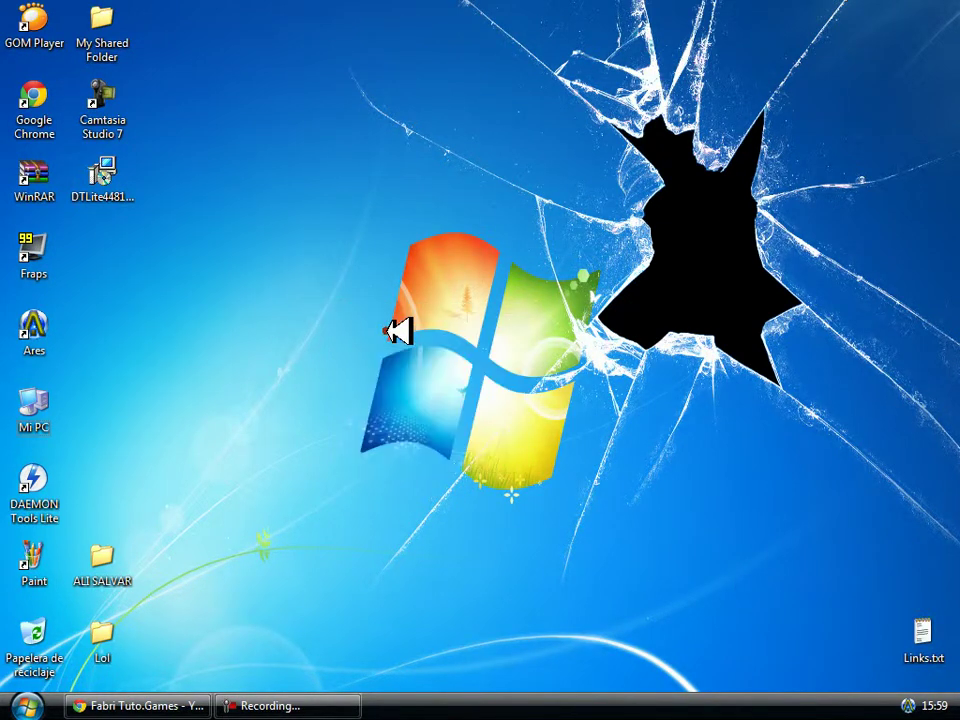
pyautogui.moveTo(332, 289); pyautogui.dragTo(634, 411)
pyautogui.moveTo(400, 302); pyautogui.dragTo(332, 289)
pyautogui.moveTo(105, 185); pyautogui.dragTo(240, 335)
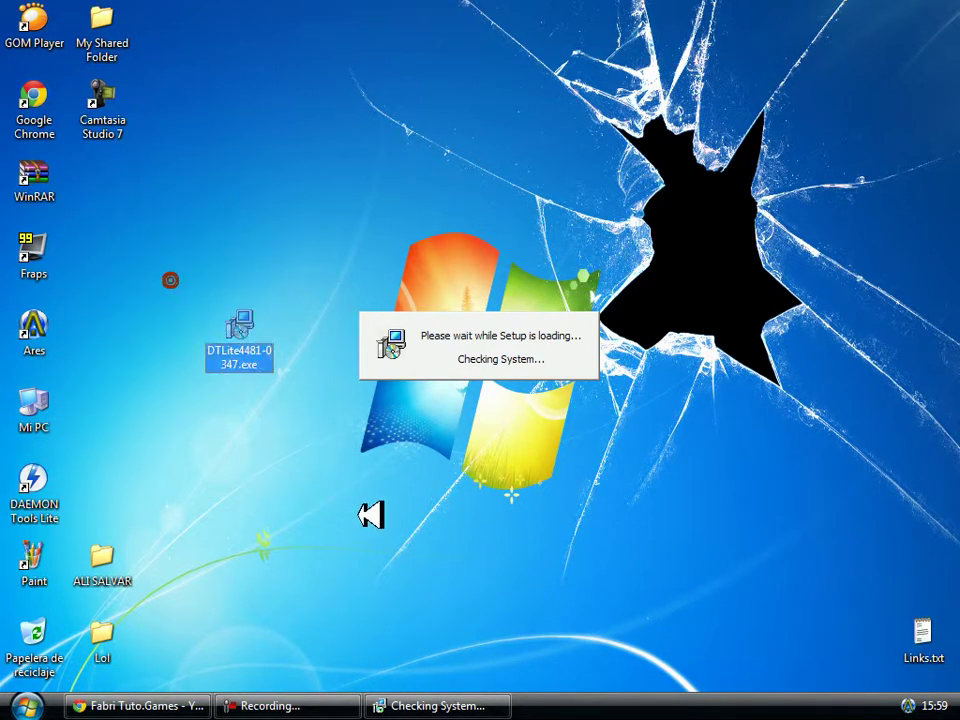
pyautogui.moveTo(158, 240); pyautogui.dragTo(327, 435)
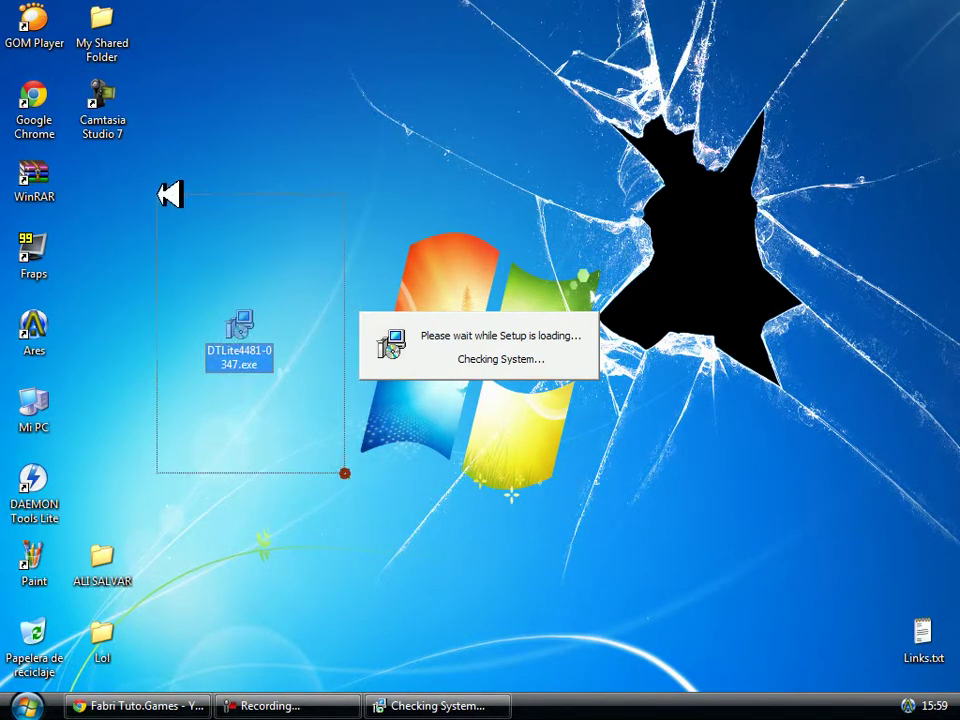
pyautogui.moveTo(185, 313); pyautogui.dragTo(135, 222)
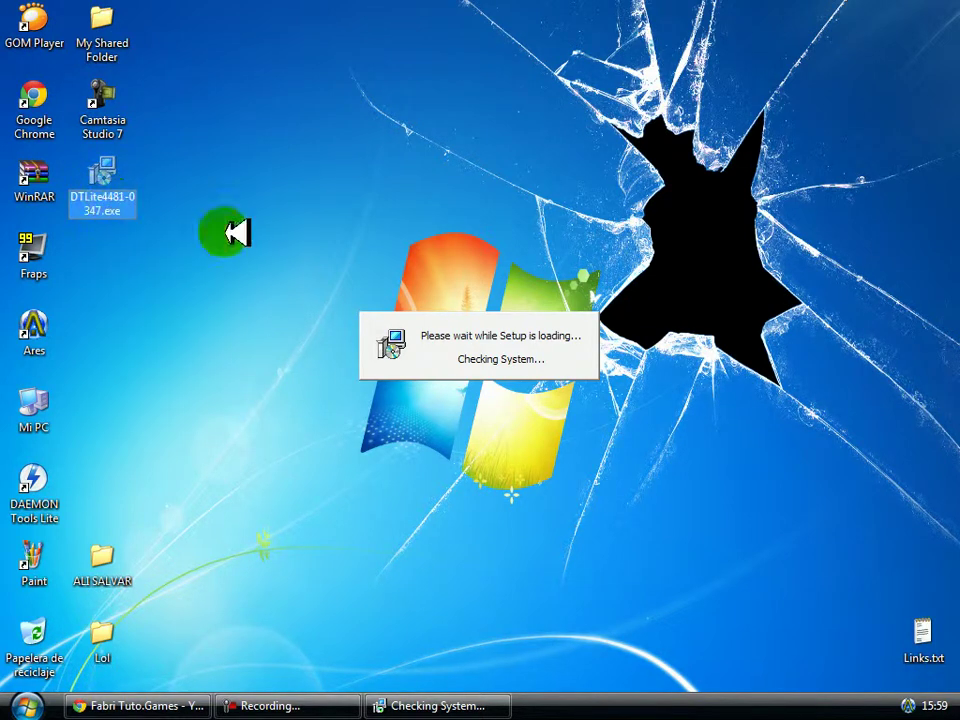
pyautogui.click(433, 337)
pyautogui.moveTo(291, 251); pyautogui.dragTo(650, 418)
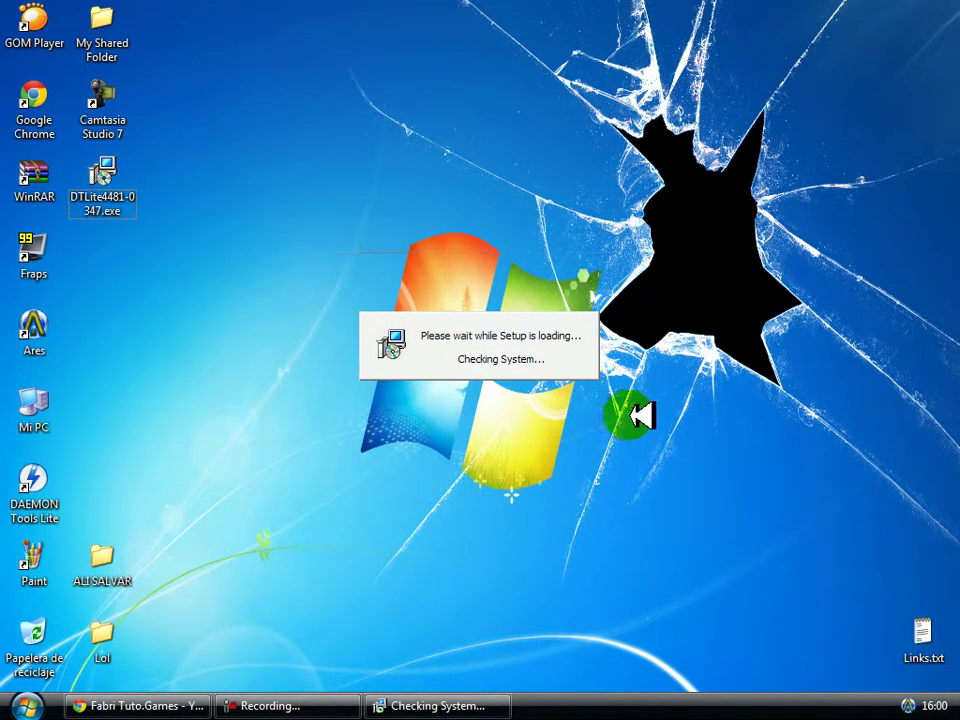
pyautogui.rightClick(292, 188)
pyautogui.click(340, 215)
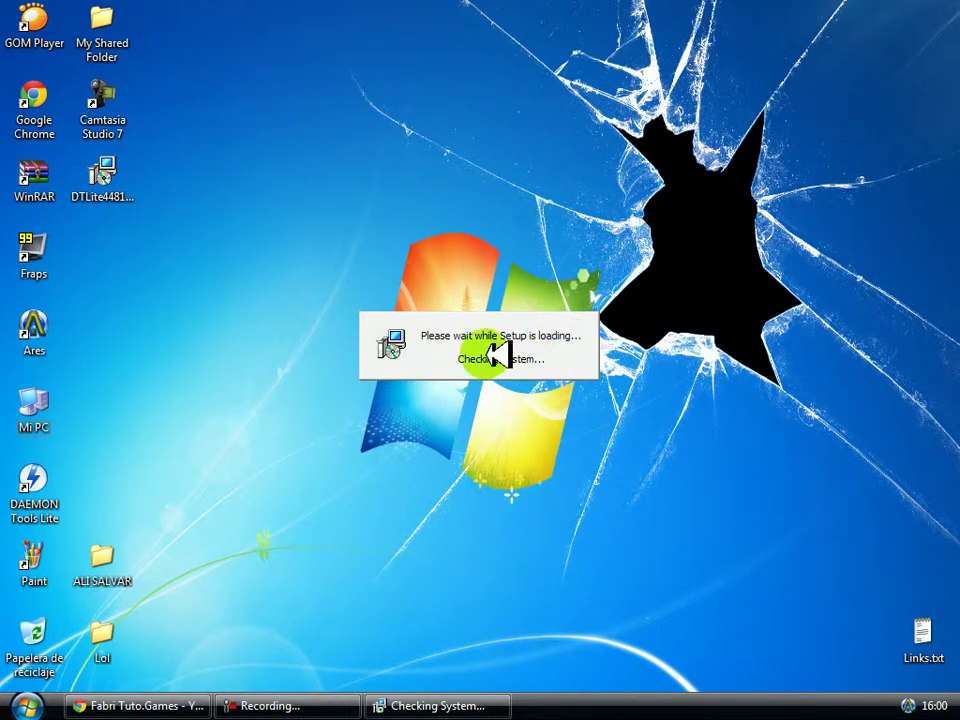
pyautogui.rightClick(214, 299)
pyautogui.click(242, 328)
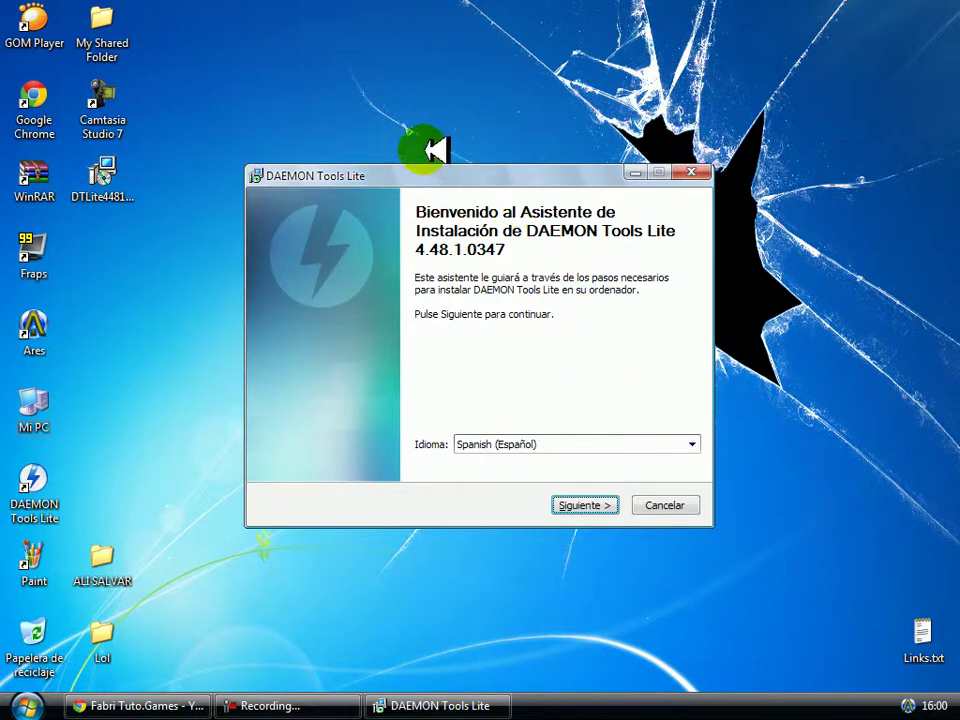
pyautogui.moveTo(790, 562); pyautogui.dragTo(765, 250)
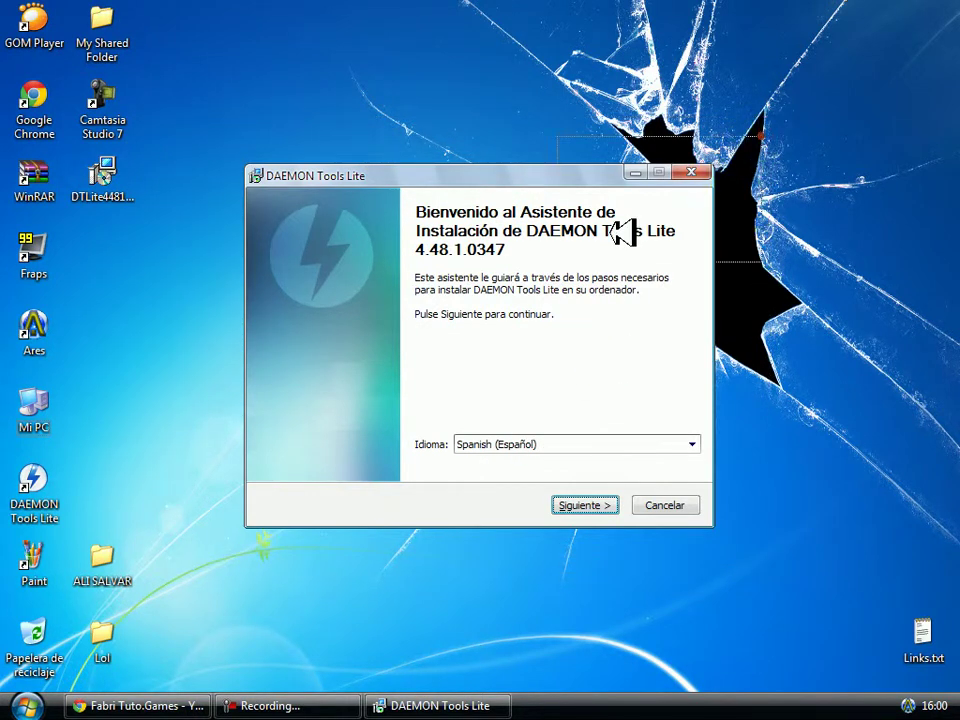
# - Keep Spanish (Español) as the setup language and choose to reinstall DAEMON Tools Lite 4.48.1.0347
pyautogui.click(558, 444)
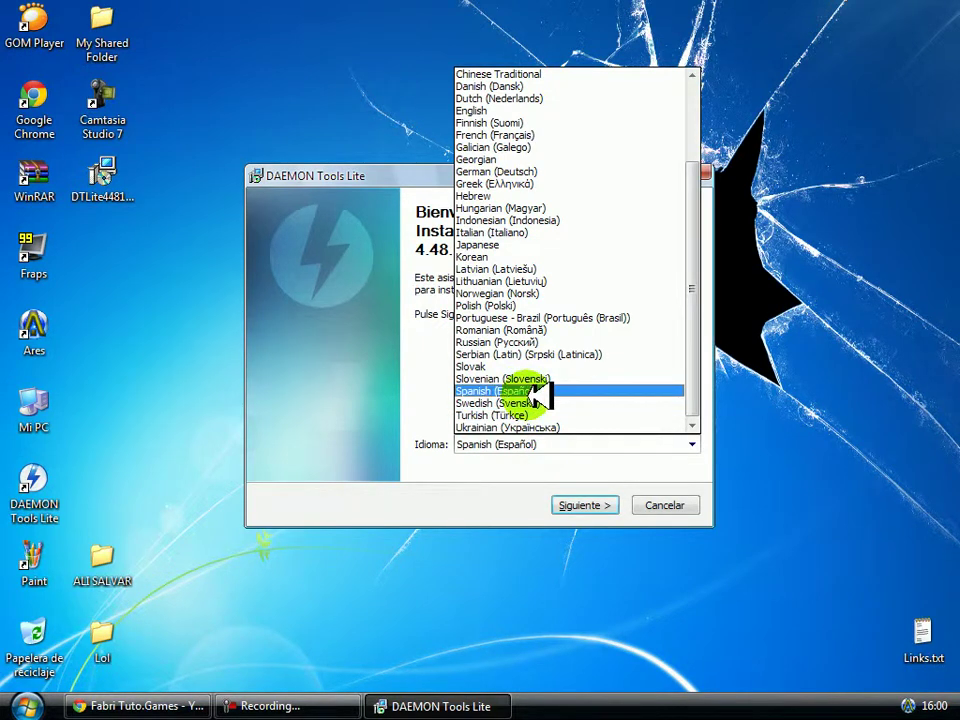
pyautogui.click(520, 390)
pyautogui.click(578, 505)
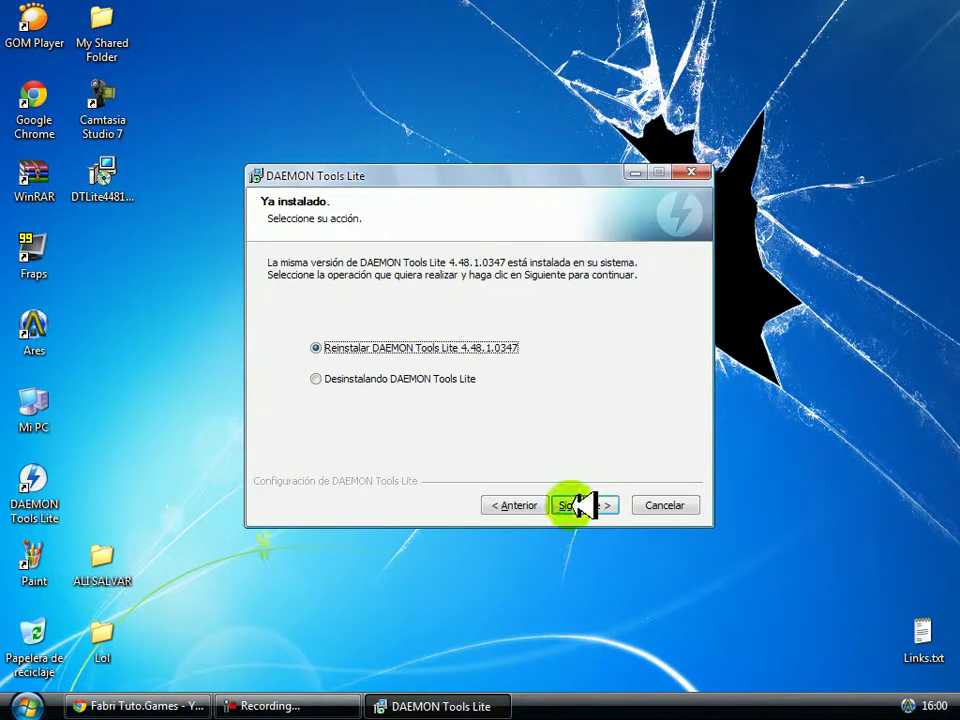
pyautogui.click(318, 379)
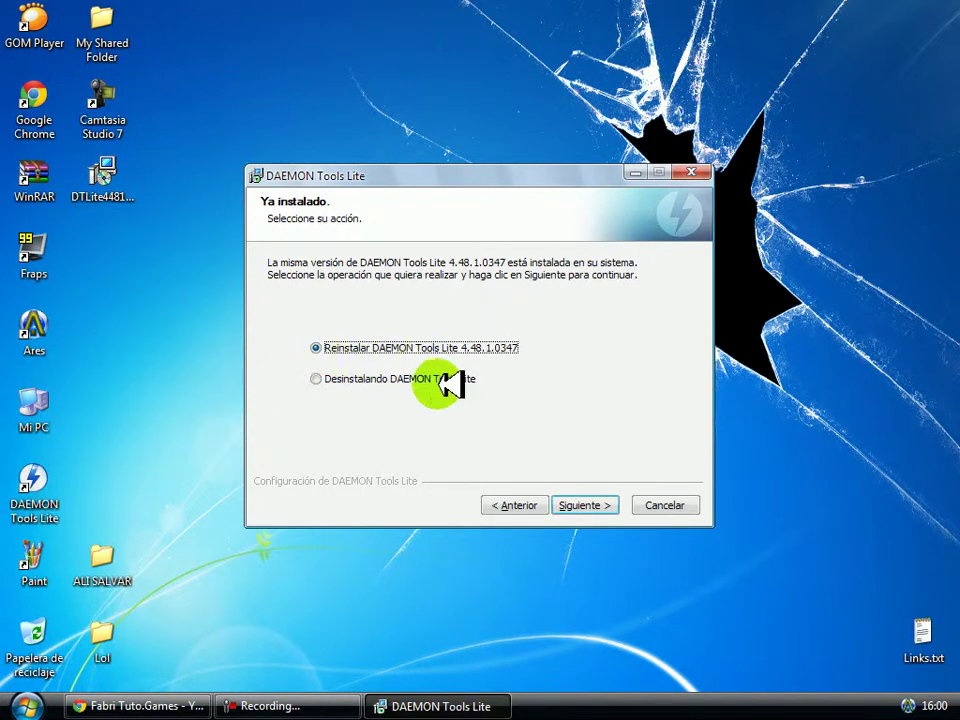
pyautogui.click(598, 505)
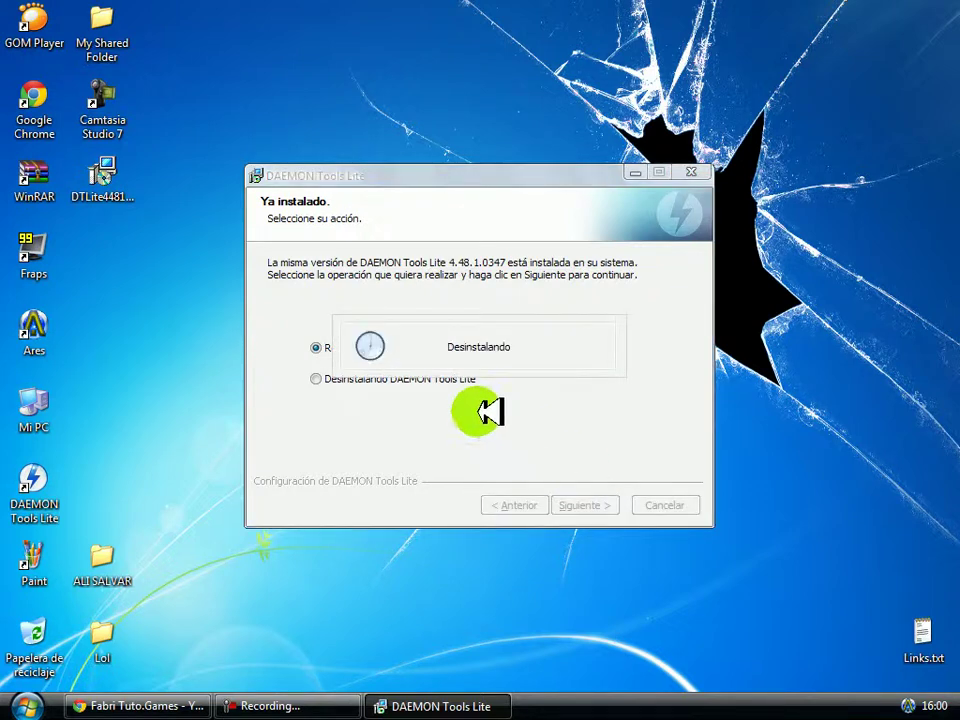
pyautogui.rightClick(181, 371)
pyautogui.click(222, 398)
pyautogui.moveTo(30, 476)
pyautogui.mouseDown()
pyautogui.moveTo(129, 426)
pyautogui.moveTo(30, 484)
pyautogui.mouseUp()
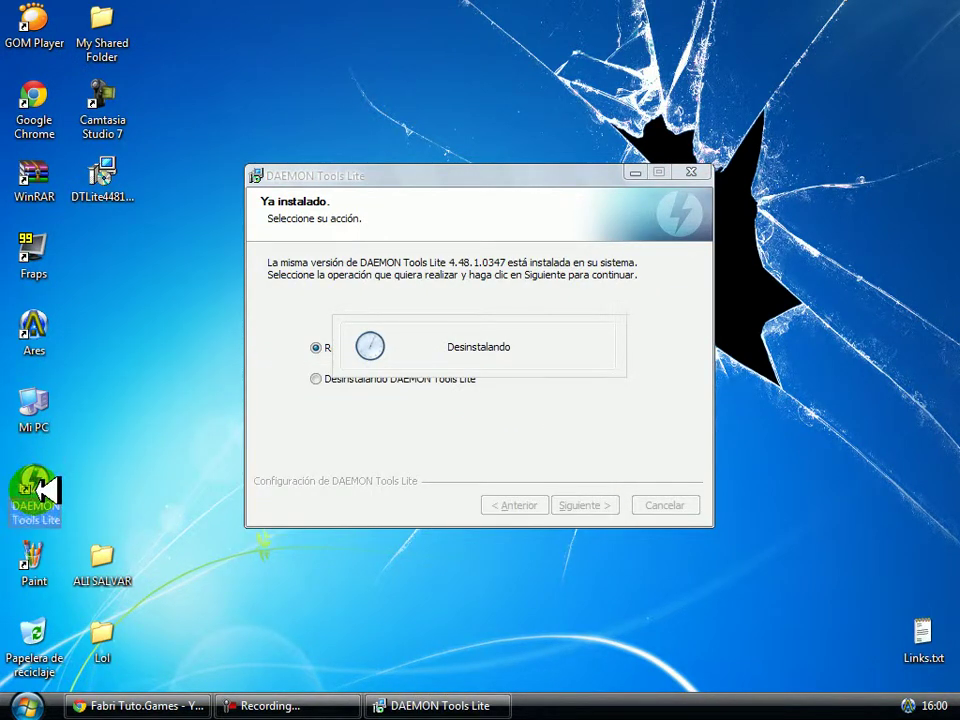
pyautogui.rightClick(107, 410)
pyautogui.click(128, 438)
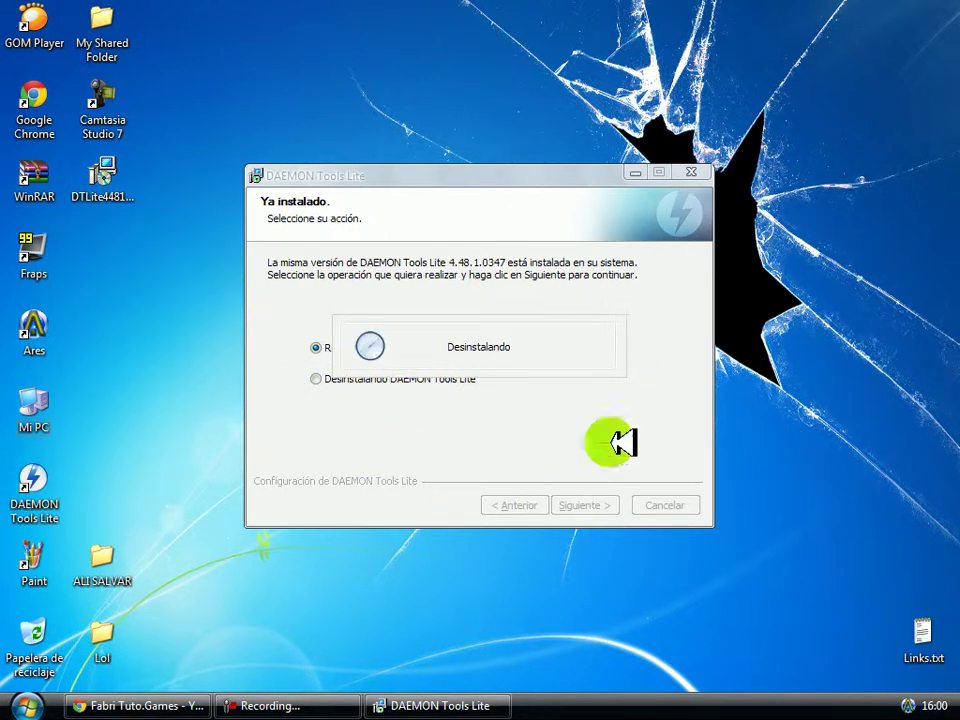
pyautogui.rightClick(336, 612)
pyautogui.click(393, 478)
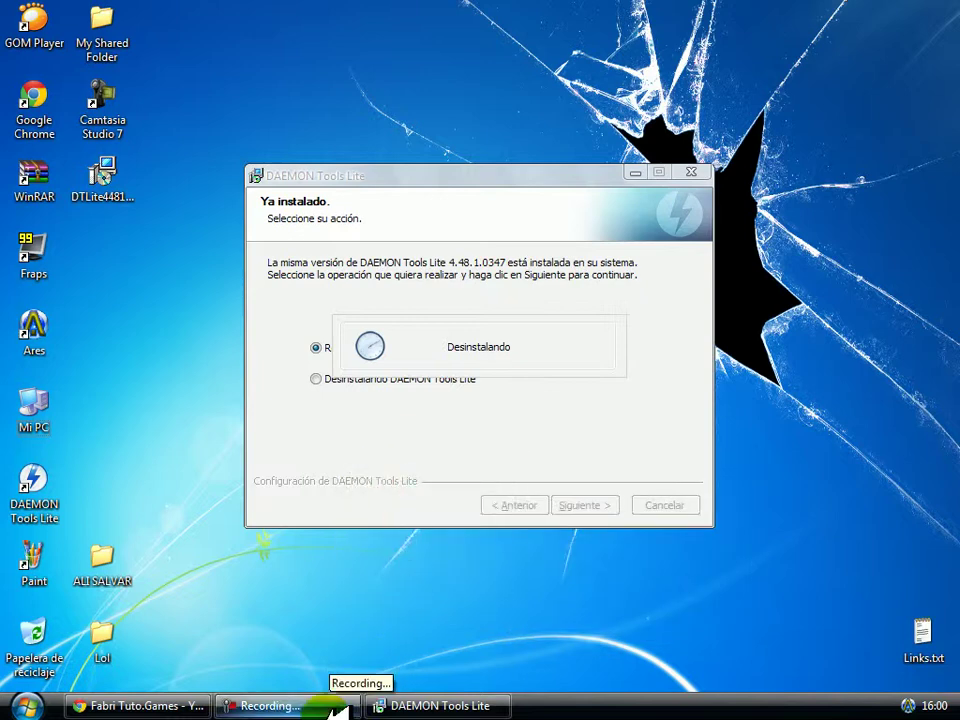
pyautogui.click(262, 706)
pyautogui.click(568, 378)
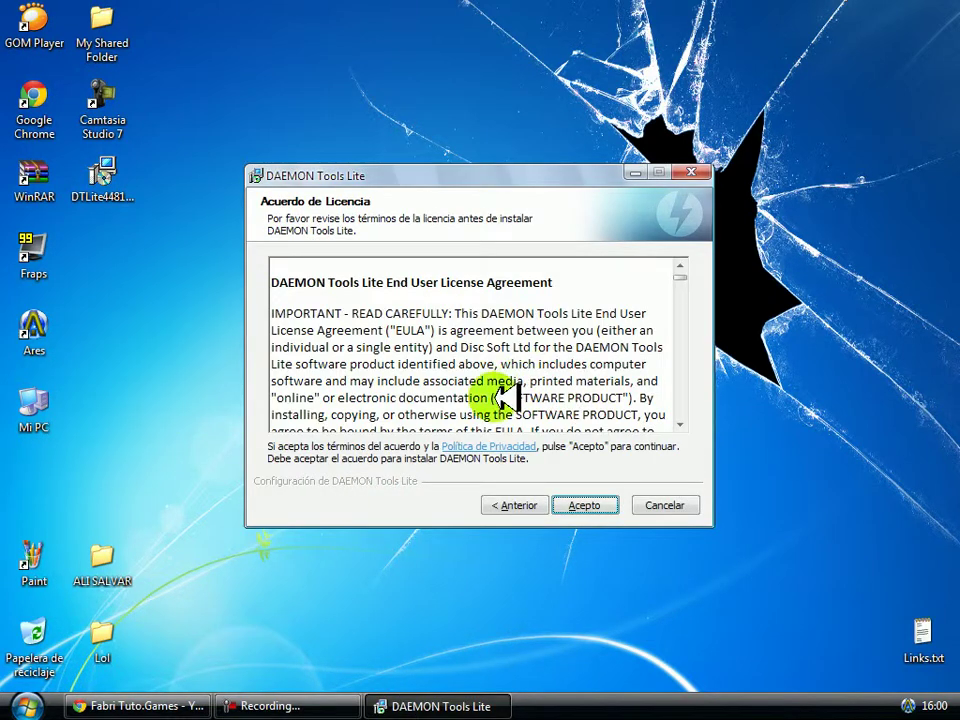
pyautogui.rightClick(132, 407)
pyautogui.click(175, 435)
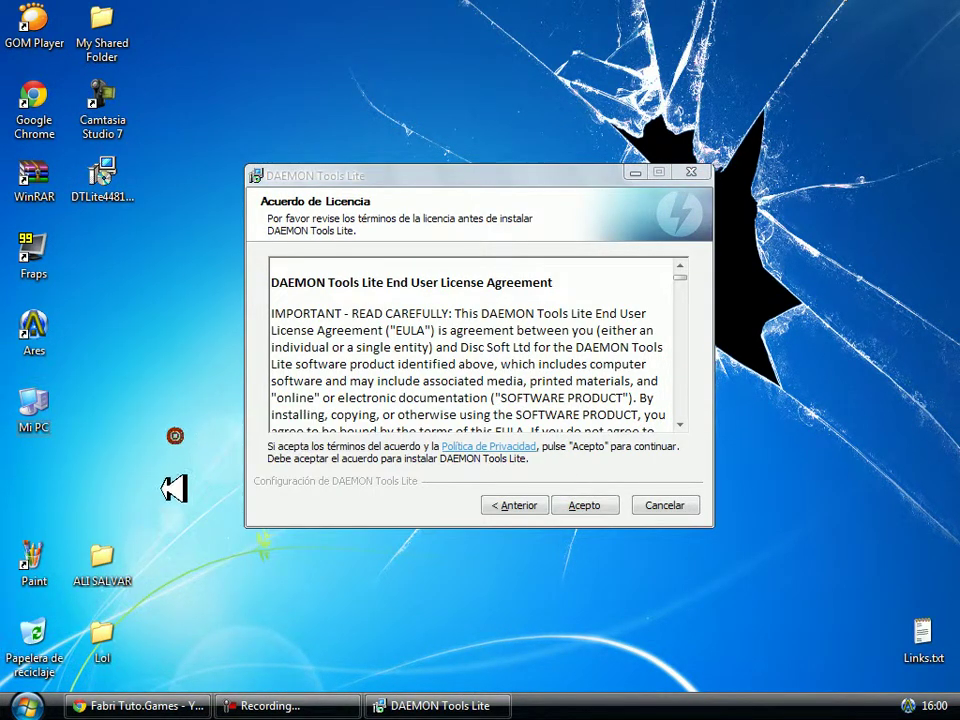
pyautogui.click(270, 428)
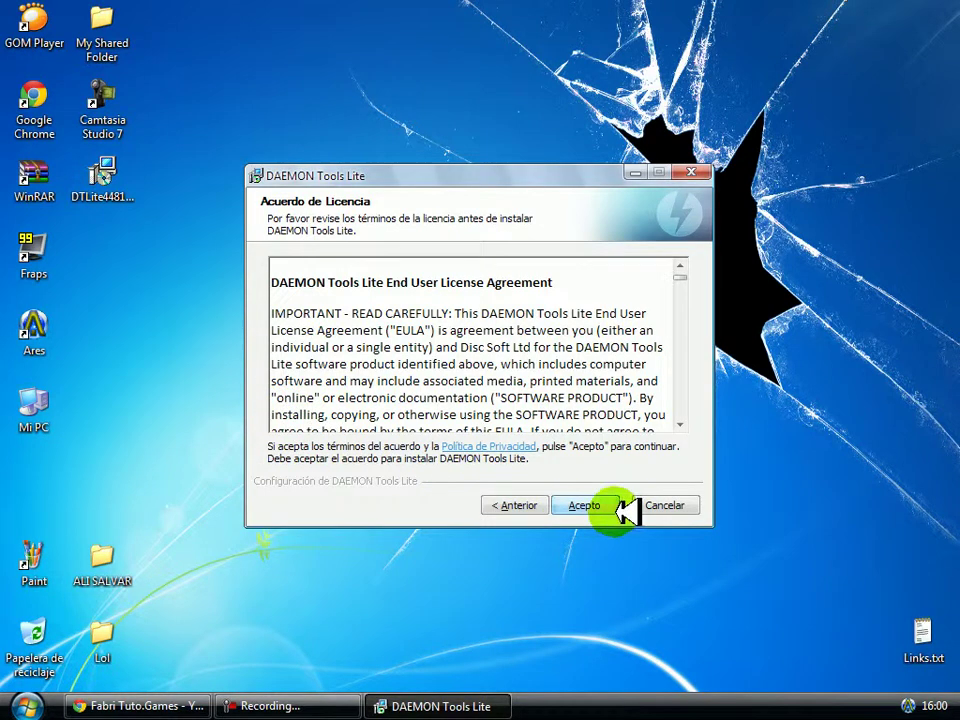
# - Accept the DAEMON Tools Lite license agreement and choose the free license (Licencia Gratuita)
pyautogui.moveTo(688, 282)
pyautogui.mouseDown()
pyautogui.moveTo(688, 272)
pyautogui.moveTo(686, 420)
pyautogui.moveTo(688, 270)
pyautogui.mouseUp()
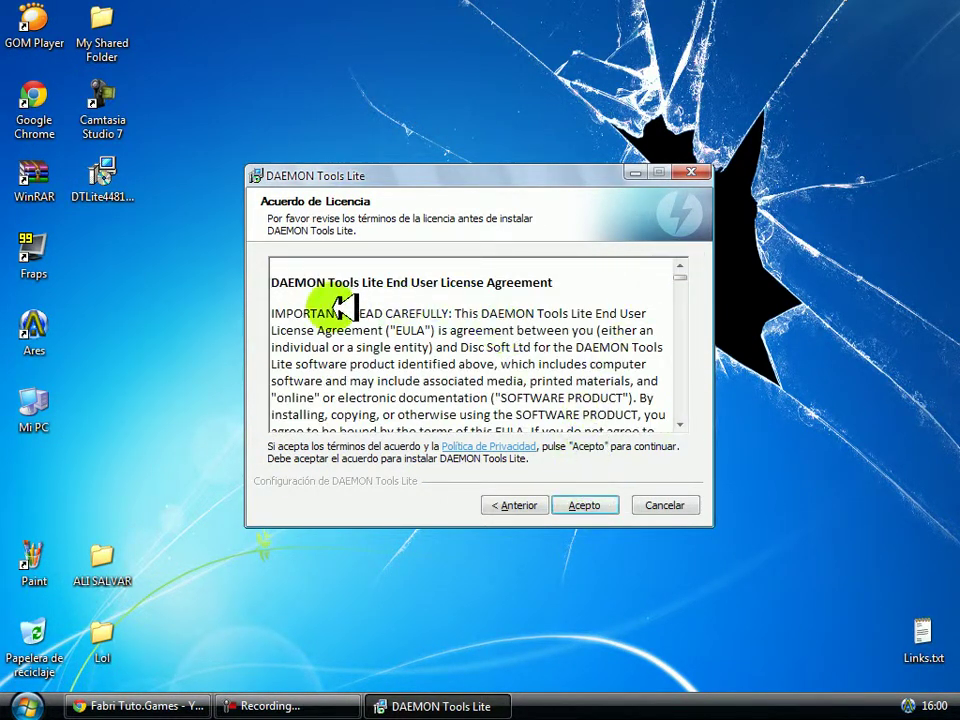
pyautogui.moveTo(332, 347); pyautogui.dragTo(504, 388)
pyautogui.click(497, 386)
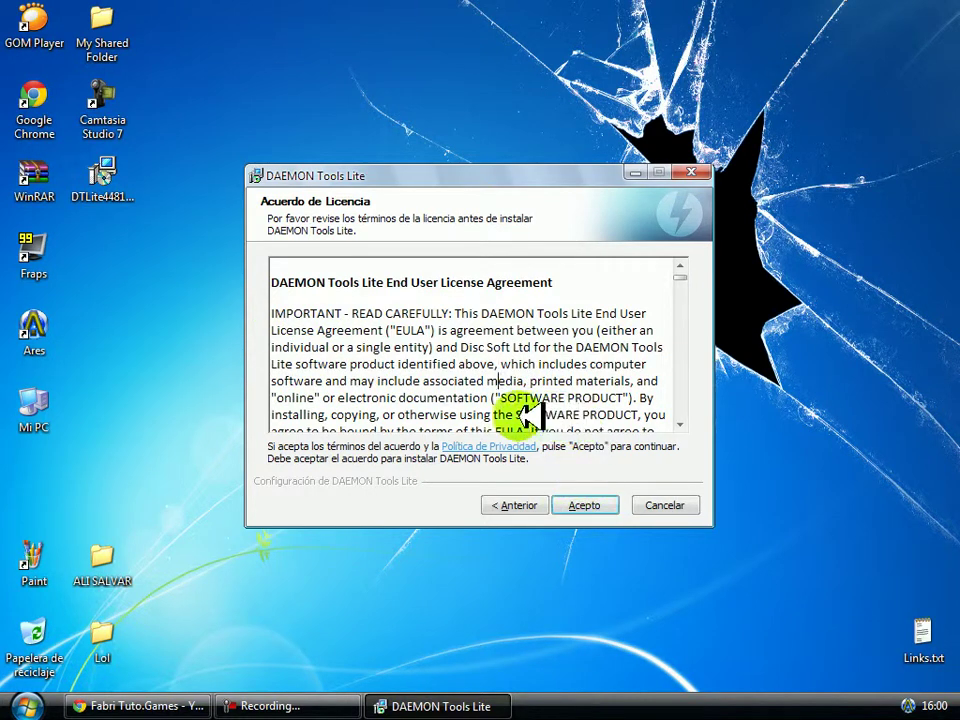
pyautogui.click(590, 500)
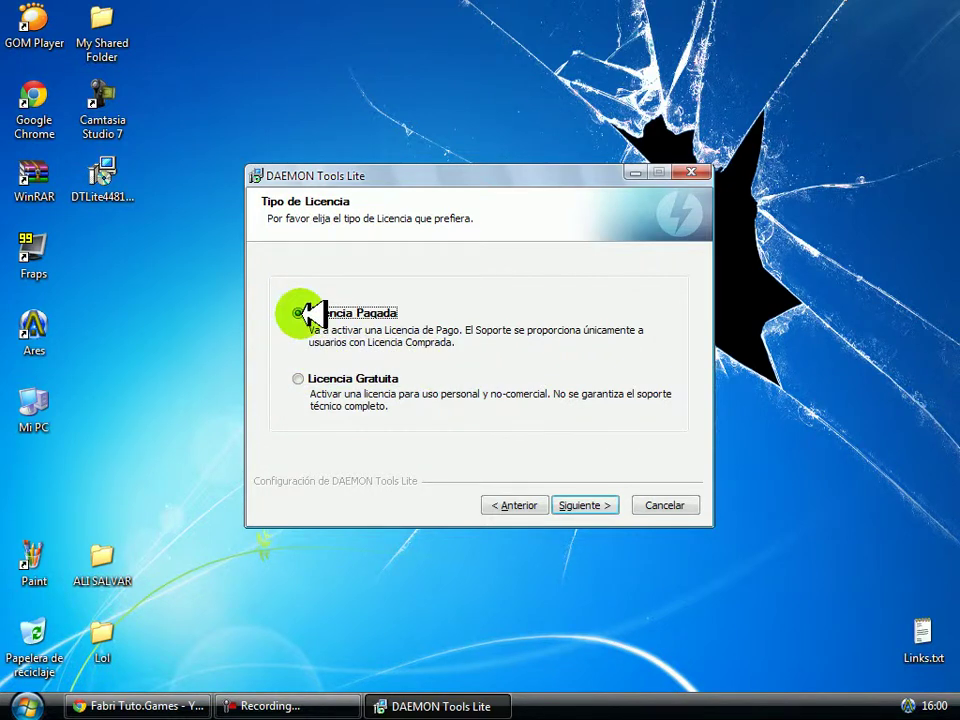
pyautogui.click(300, 378)
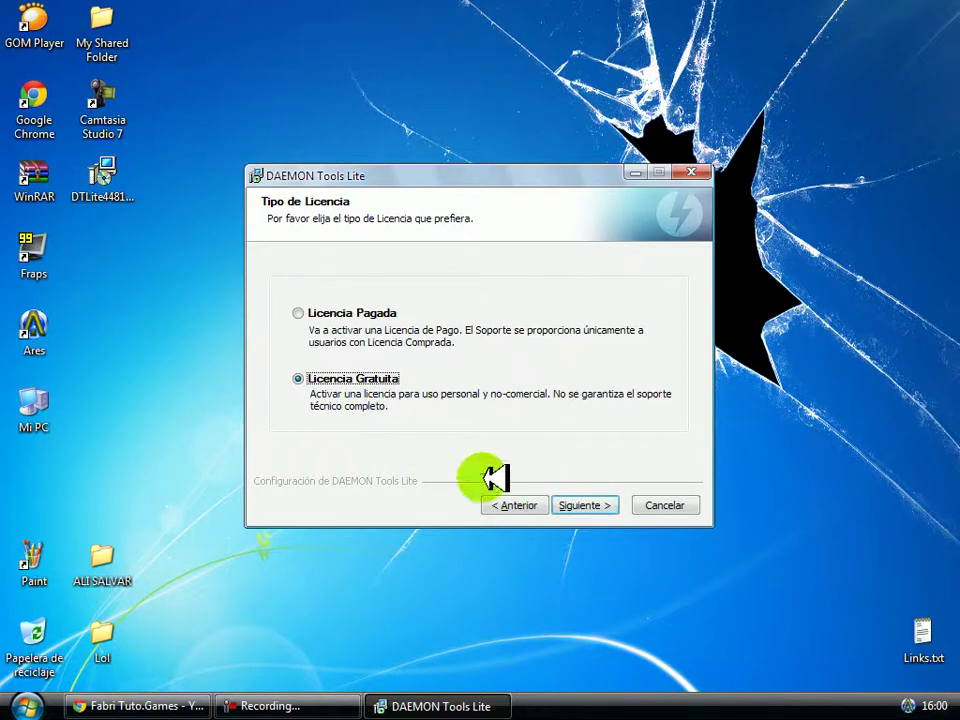
pyautogui.click(578, 502)
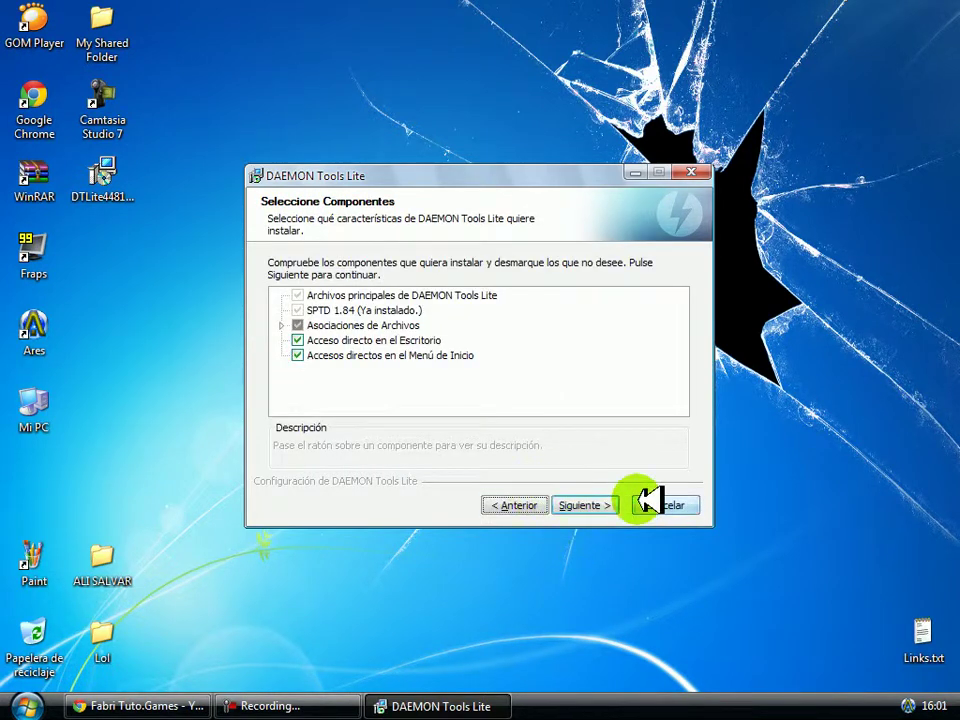
# - Keep the default components and destination folder C:\Archivos de programa\DAEMON Tools Lite\, and start the installation
pyautogui.click(601, 505)
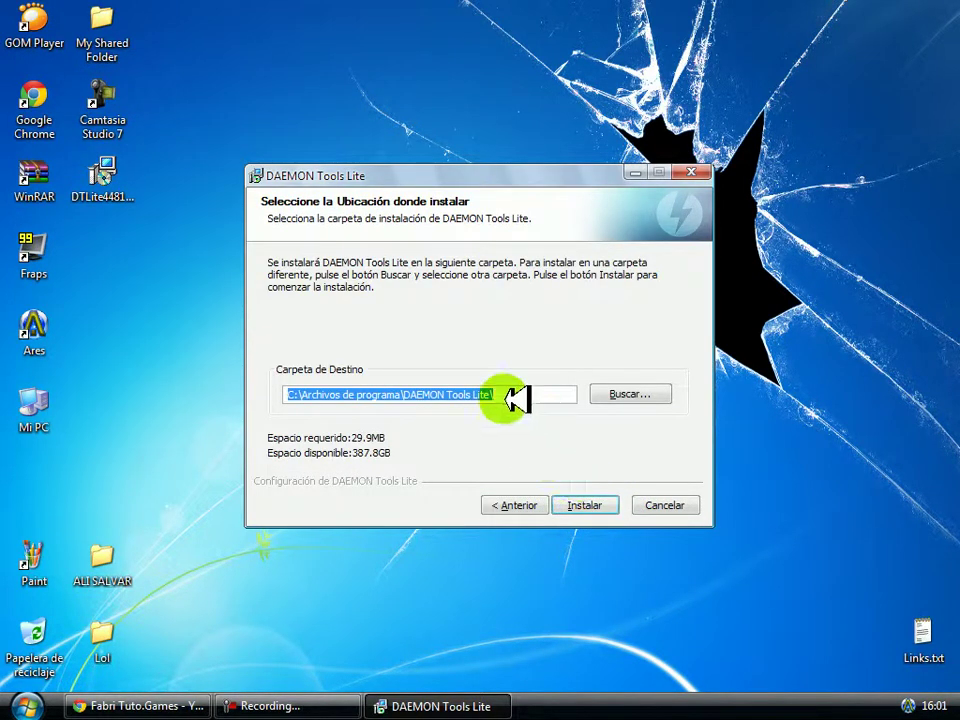
pyautogui.click(631, 395)
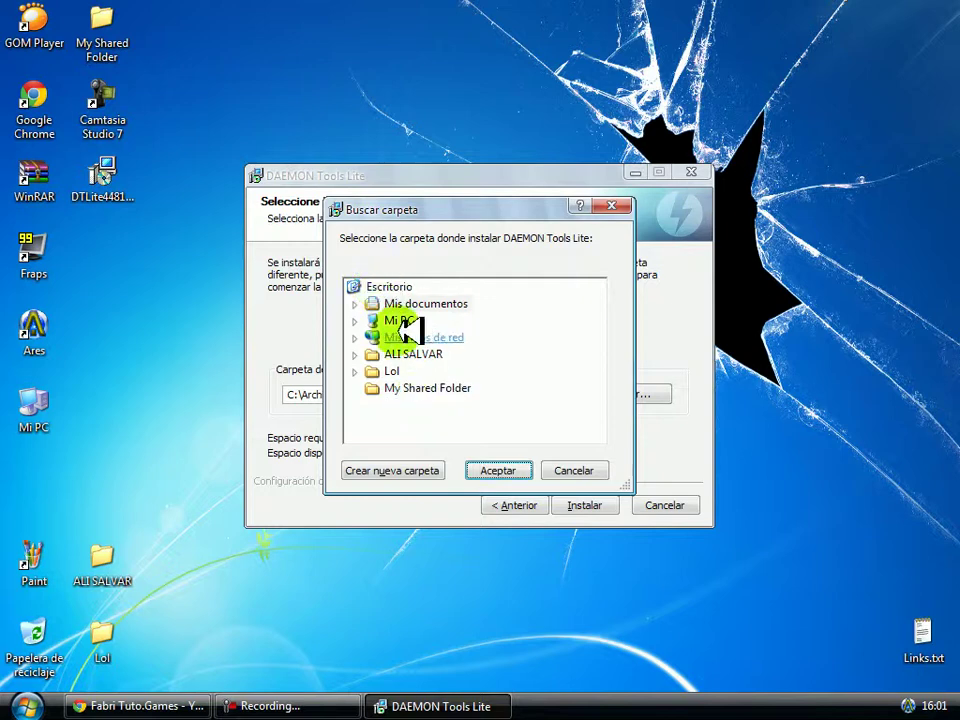
pyautogui.click(574, 468)
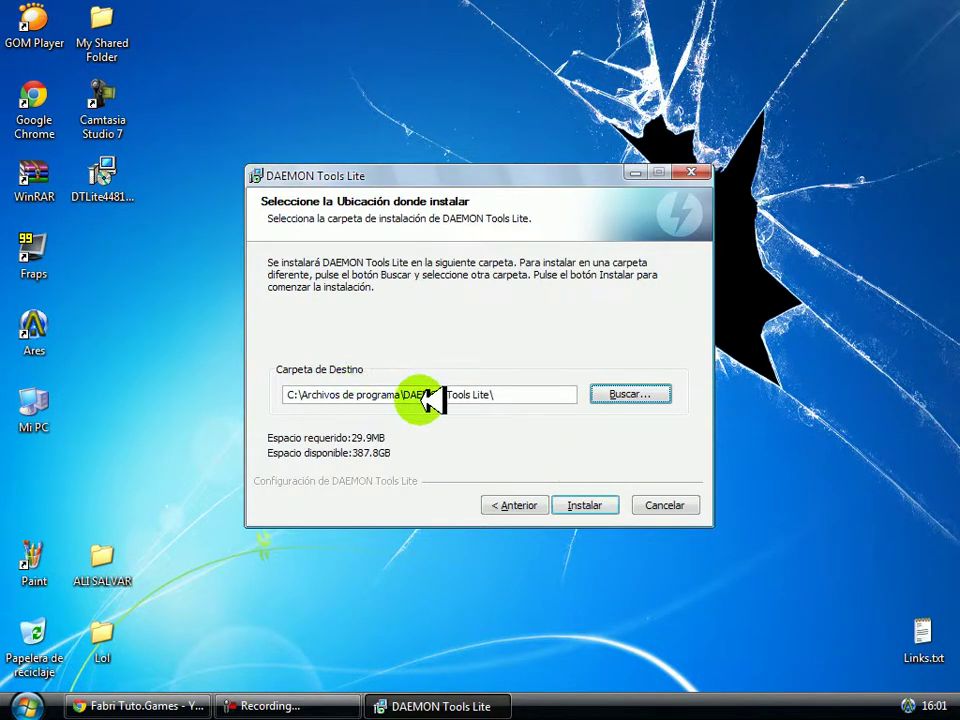
pyautogui.click(592, 504)
pyautogui.rightClick(410, 136)
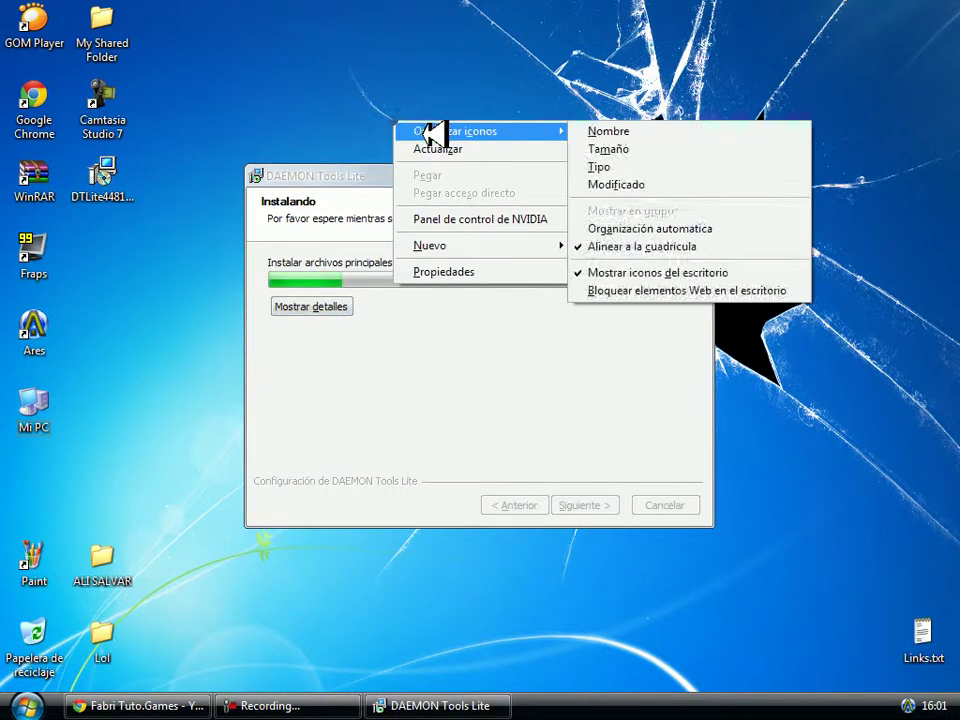
pyautogui.click(446, 263)
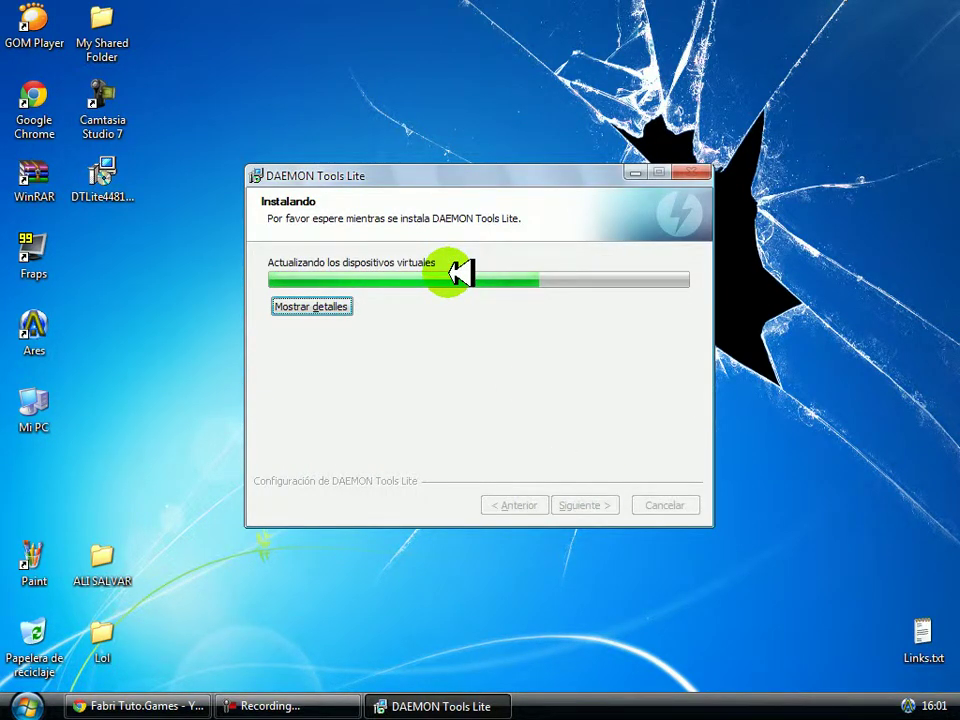
pyautogui.click(263, 706)
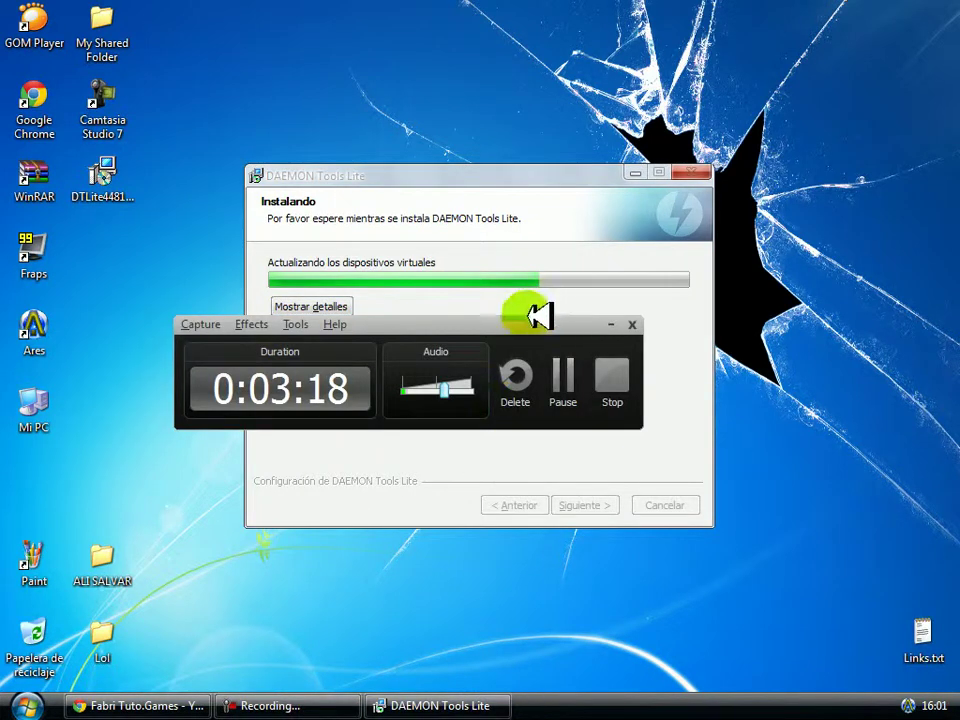
pyautogui.moveTo(540, 316); pyautogui.dragTo(818, 566)
pyautogui.click(901, 558)
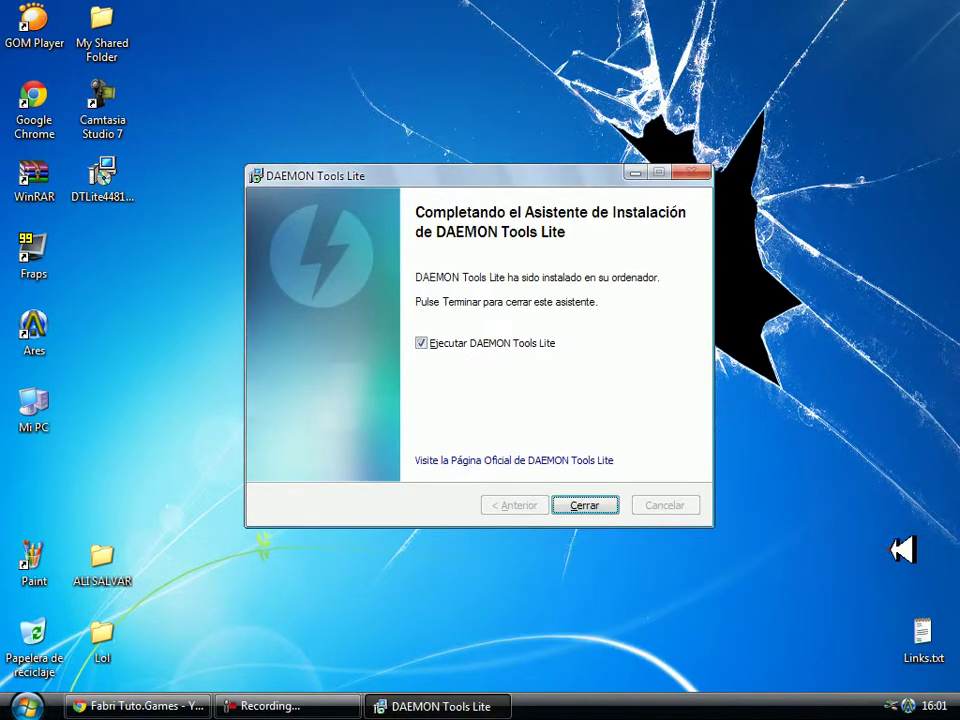
pyautogui.rightClick(214, 140)
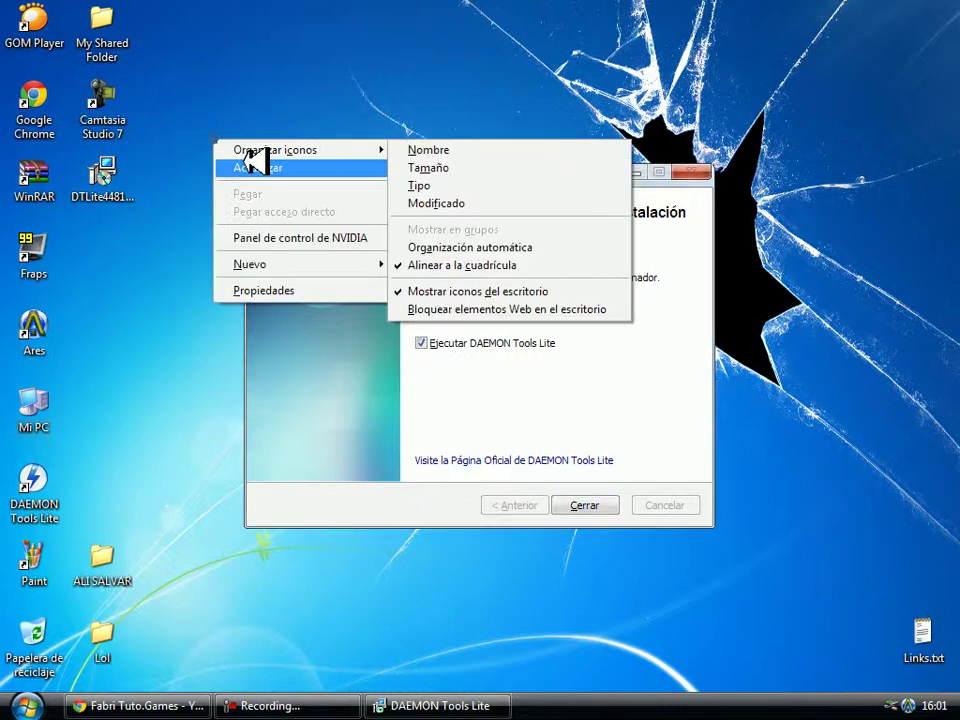
pyautogui.click(250, 164)
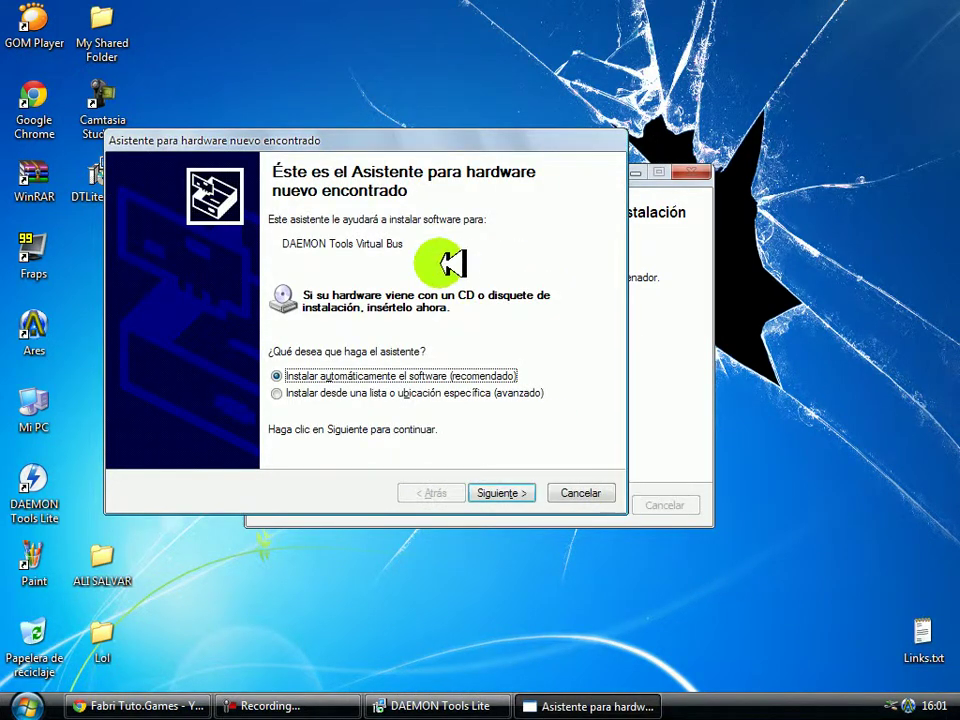
# - Cancel the new hardware wizard for DAEMON Tools Virtual Bus and refresh the desktop
pyautogui.click(592, 492)
pyautogui.rightClick(352, 88)
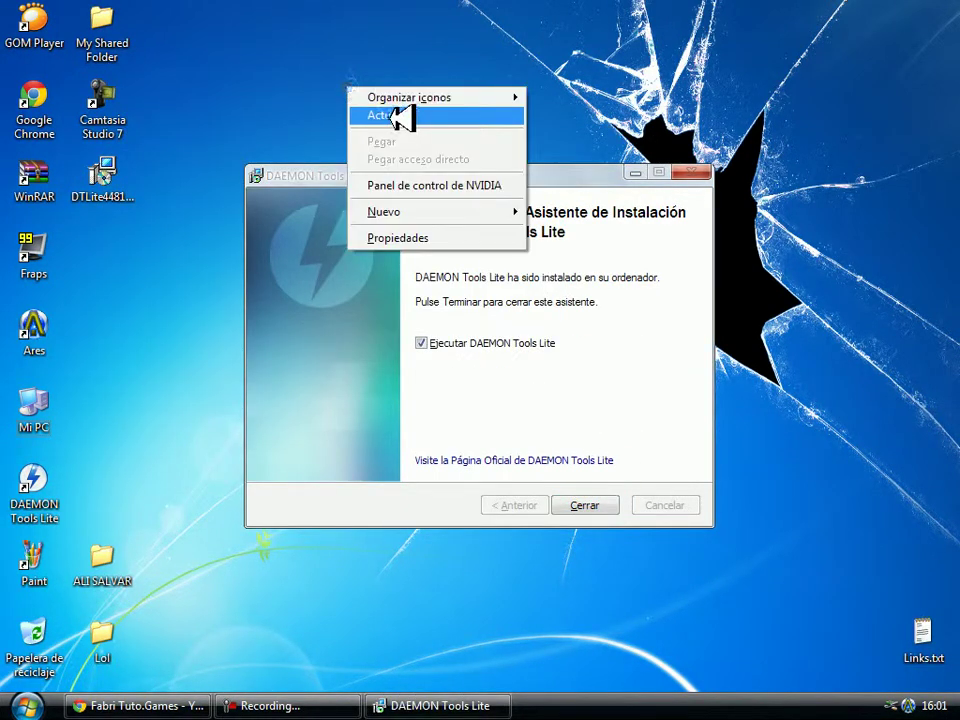
pyautogui.click(403, 116)
pyautogui.moveTo(208, 120); pyautogui.dragTo(233, 100)
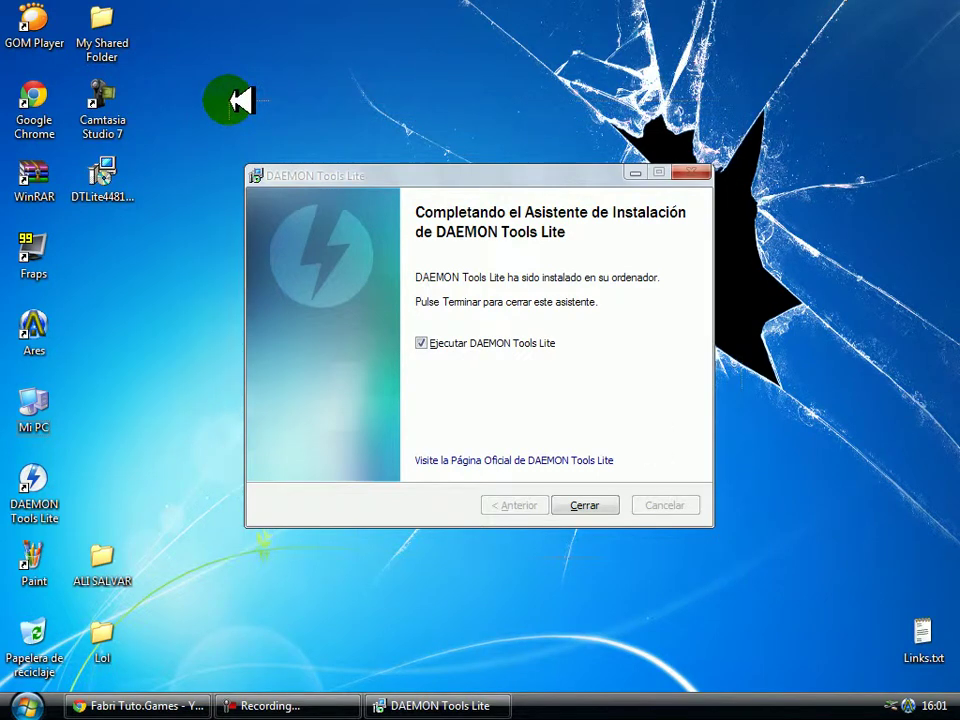
# - Turn off running DAEMON Tools Lite on completion and close the setup wizard
pyautogui.click(422, 342)
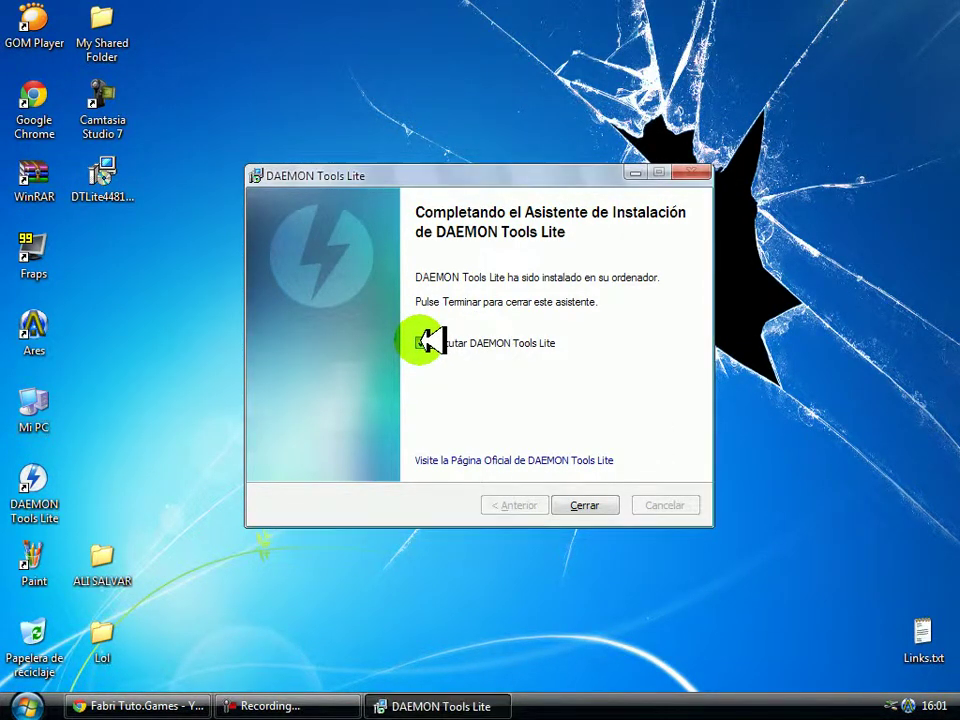
pyautogui.click(585, 507)
pyautogui.click(290, 243)
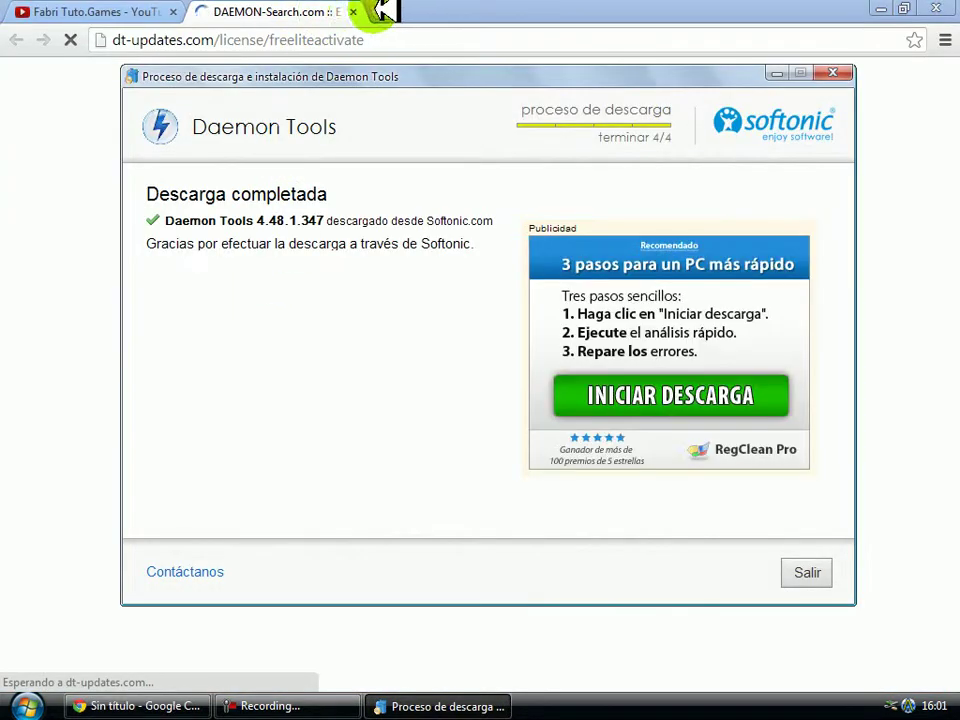
# - Close the license activation page, minimize the browser and exit the Softonic download window
pyautogui.click(362, 12)
pyautogui.click(880, 8)
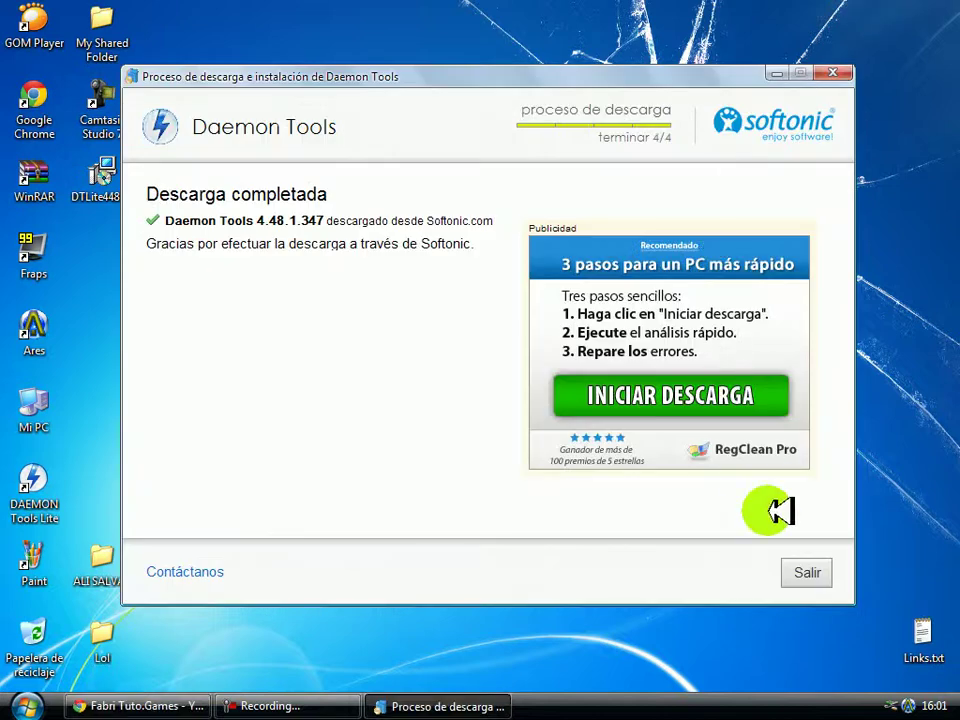
pyautogui.click(810, 572)
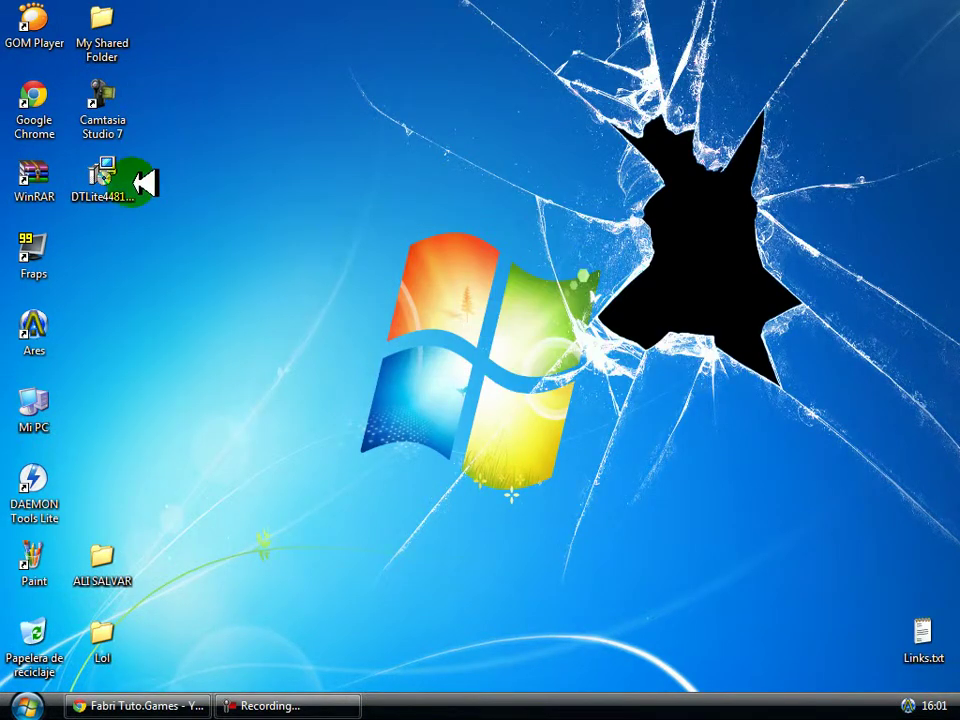
# - Move the DTLite4481 installer from the desktop to the Recycle Bin and empty the bin
pyautogui.moveTo(140, 182); pyautogui.dragTo(36, 630)
pyautogui.rightClick(35, 656)
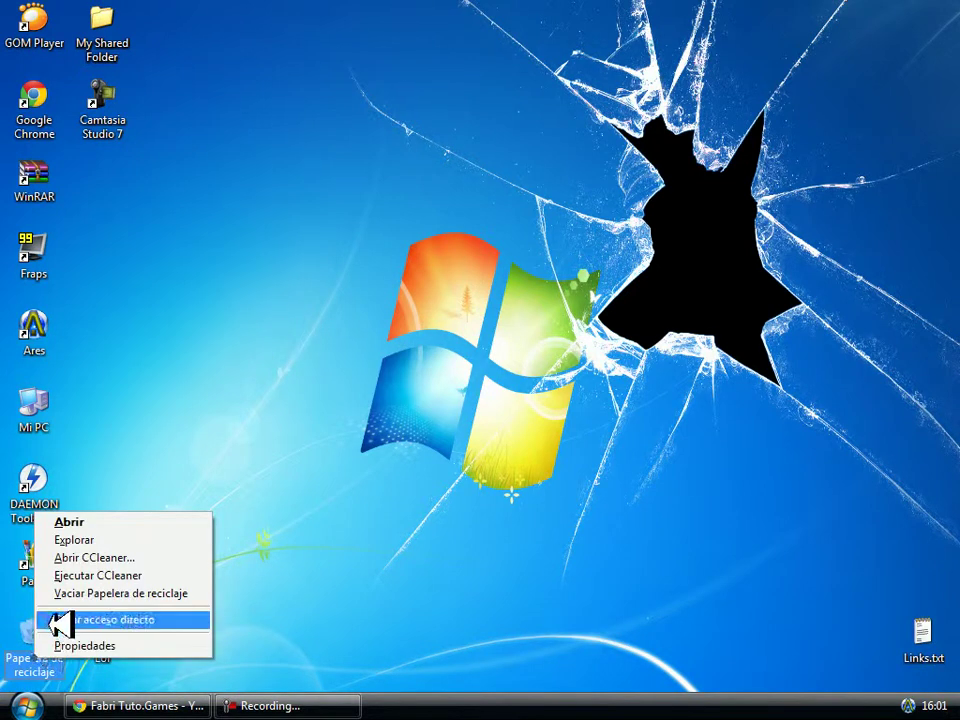
pyautogui.click(150, 593)
pyautogui.click(544, 373)
# - Move the DAEMON Tools Lite shortcut to the middle of the desktop and refresh the desktop
pyautogui.moveTo(42, 487); pyautogui.dragTo(520, 332)
pyautogui.click(355, 68)
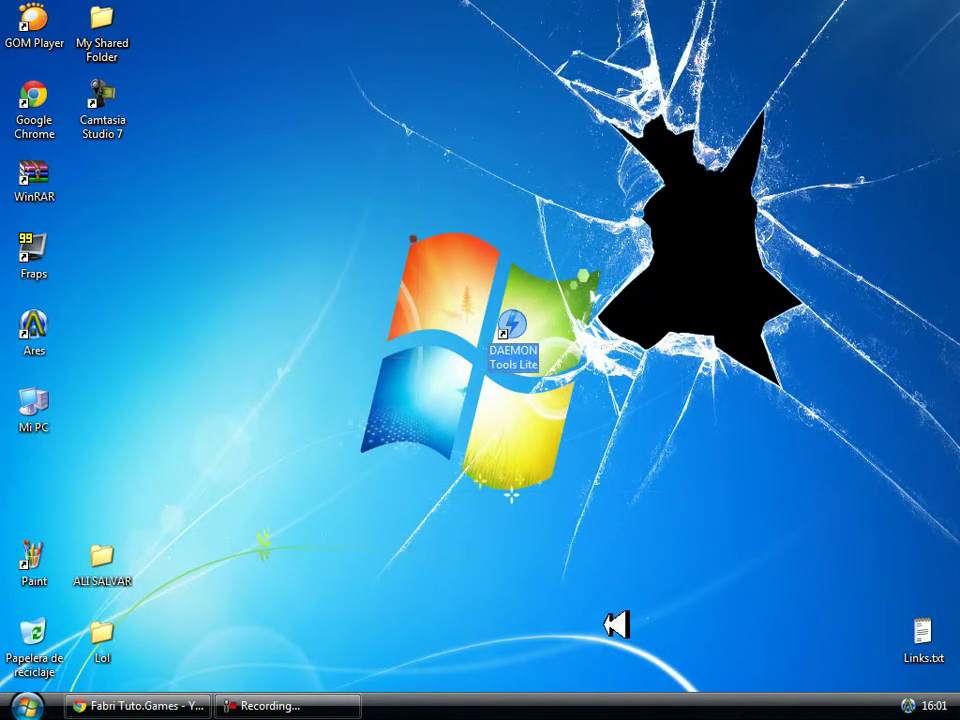
pyautogui.rightClick(350, 207)
pyautogui.click(392, 231)
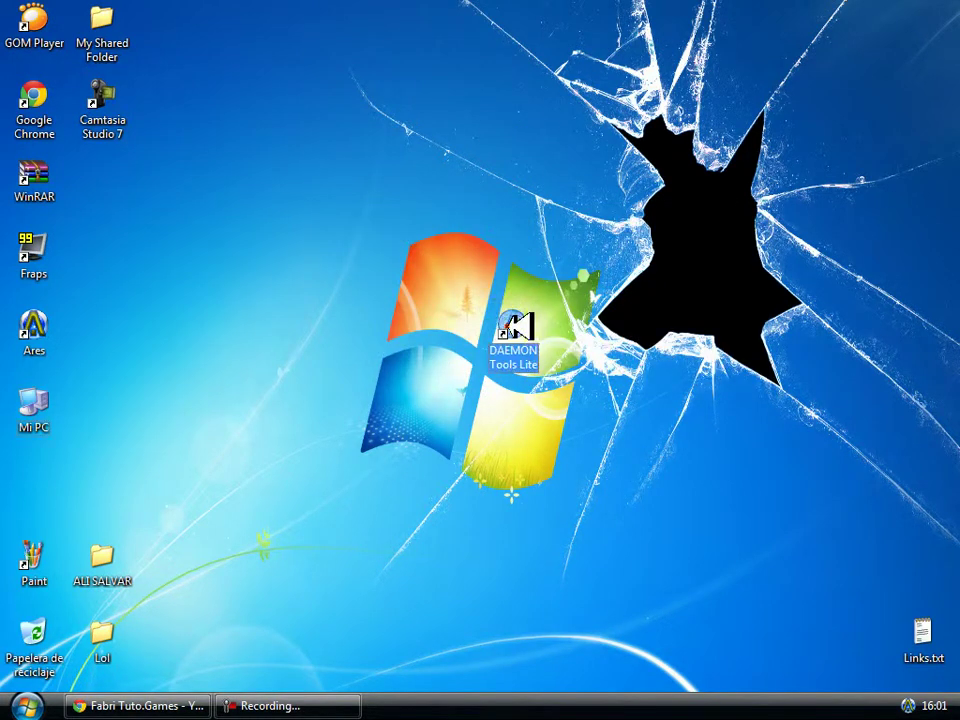
# - Move the DAEMON Tools Lite shortcut into the icon column between Mi PC and Paint and refresh the desktop
pyautogui.moveTo(514, 325); pyautogui.dragTo(57, 452)
pyautogui.rightClick(204, 294)
pyautogui.click(258, 322)
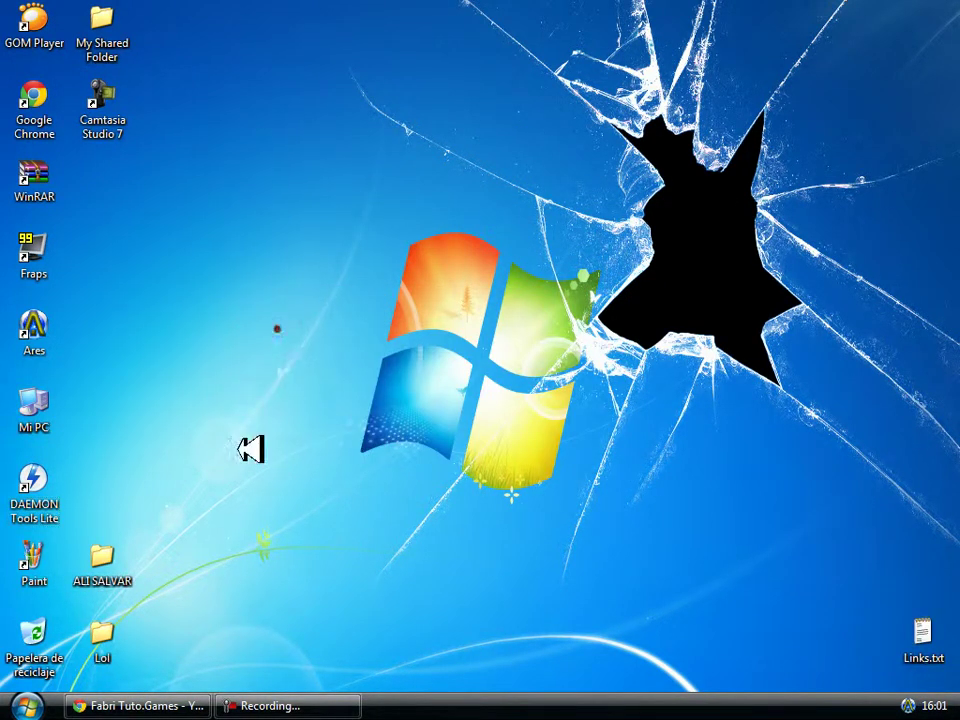
pyautogui.rightClick(245, 295)
pyautogui.click(280, 324)
# - Browse from Mis documentos to Downloads and look through the DVD1 folder of the Grand Theft Auto IV download
pyautogui.click(26, 705)
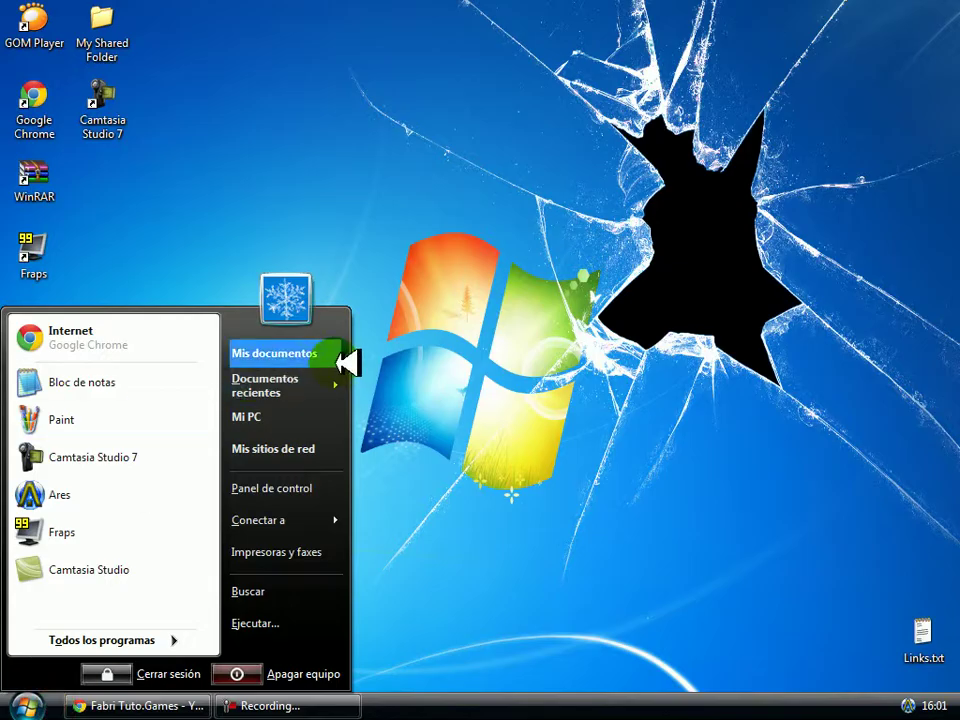
pyautogui.click(305, 360)
pyautogui.doubleClick(315, 163)
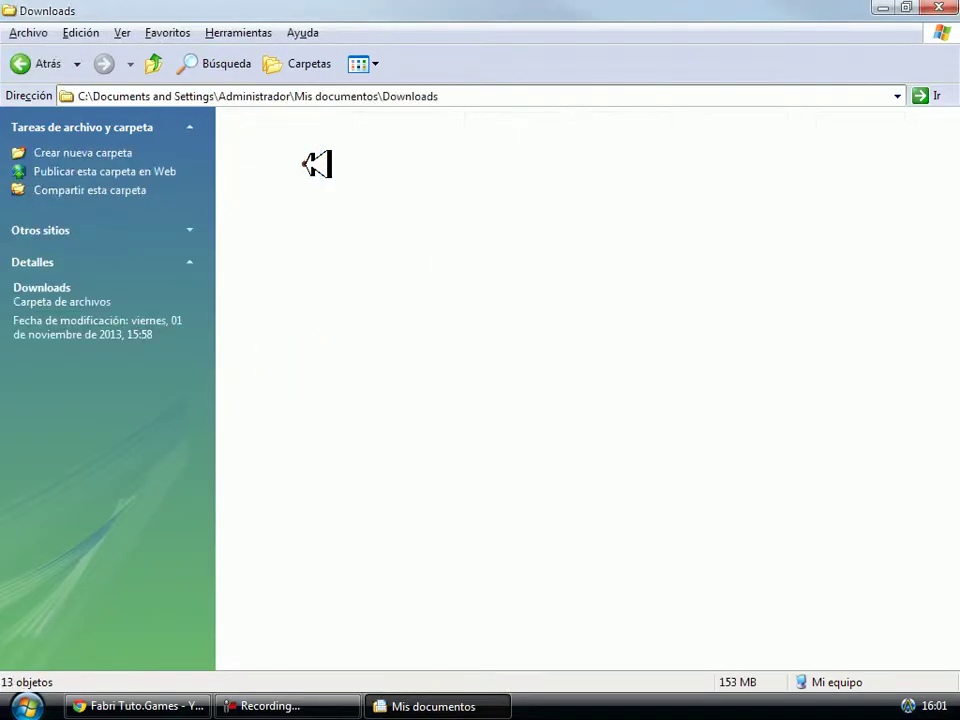
pyautogui.rightClick(432, 288)
pyautogui.click(497, 337)
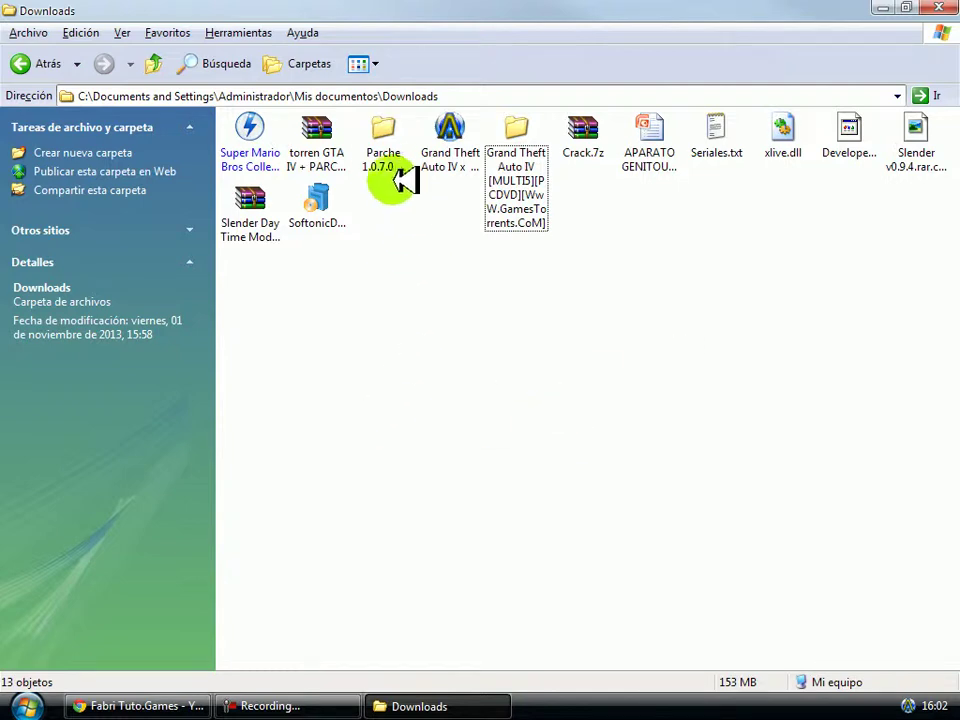
pyautogui.doubleClick(508, 150)
pyautogui.doubleClick(260, 125)
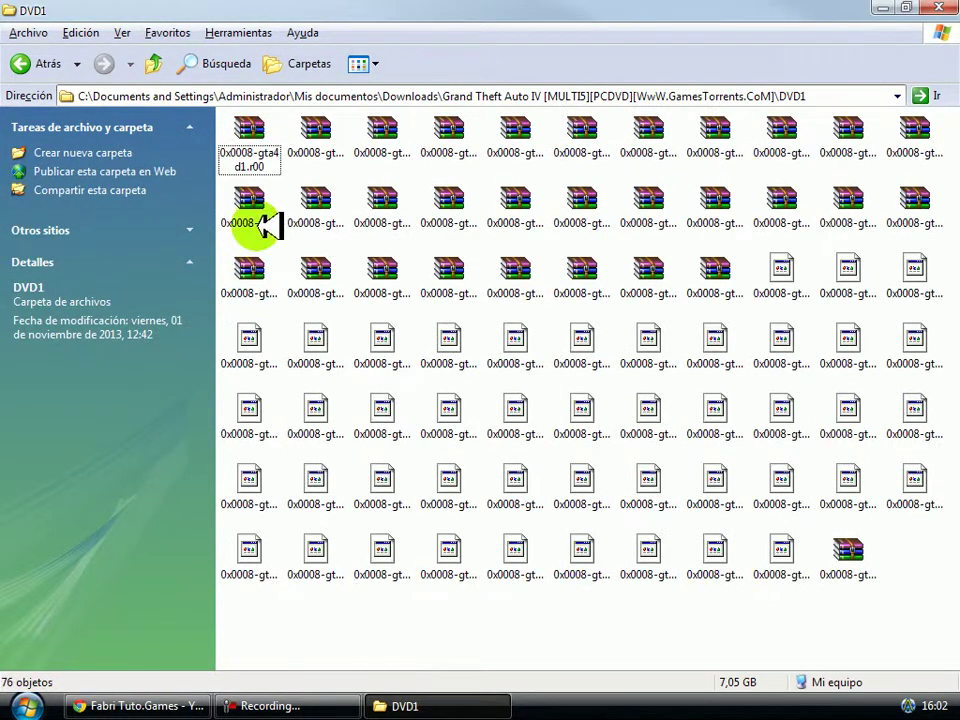
pyautogui.click(320, 706)
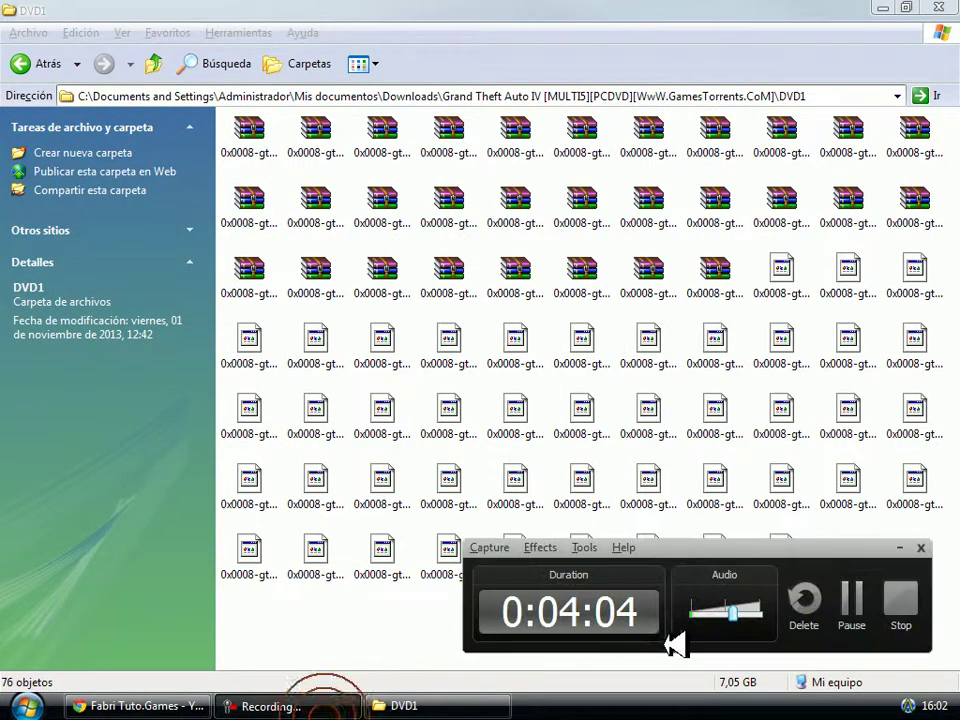
pyautogui.click(855, 605)
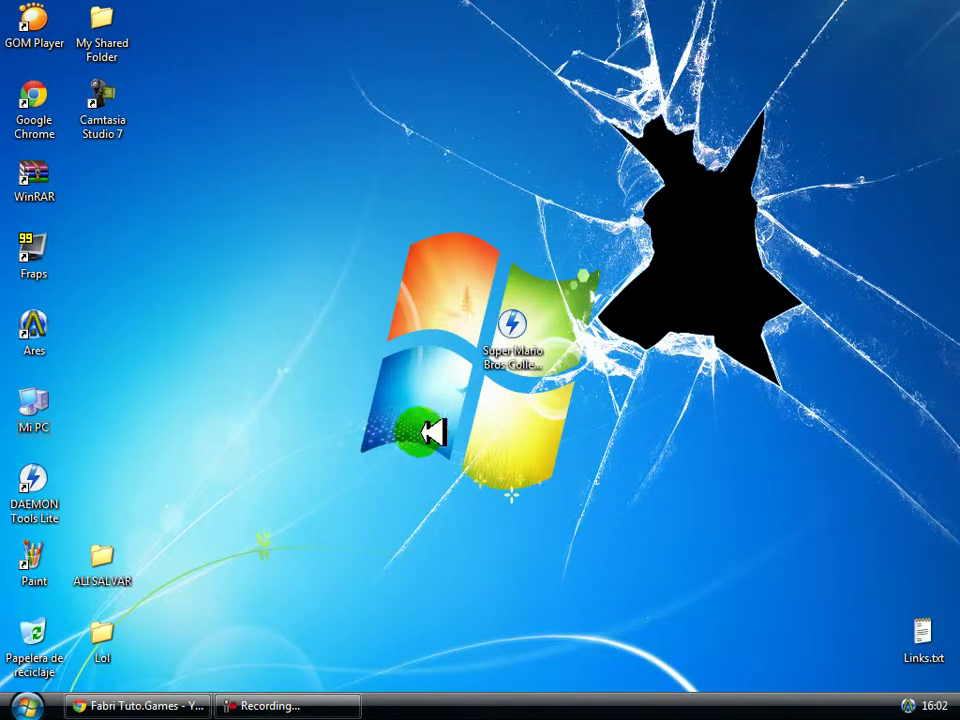
# - Move the Super Mario Bros Collection ISO to the open area beside the wallpaper's Windows logo and refresh the desktop
pyautogui.rightClick(272, 200)
pyautogui.click(289, 226)
pyautogui.moveTo(296, 154); pyautogui.dragTo(676, 549)
pyautogui.moveTo(516, 344); pyautogui.dragTo(240, 378)
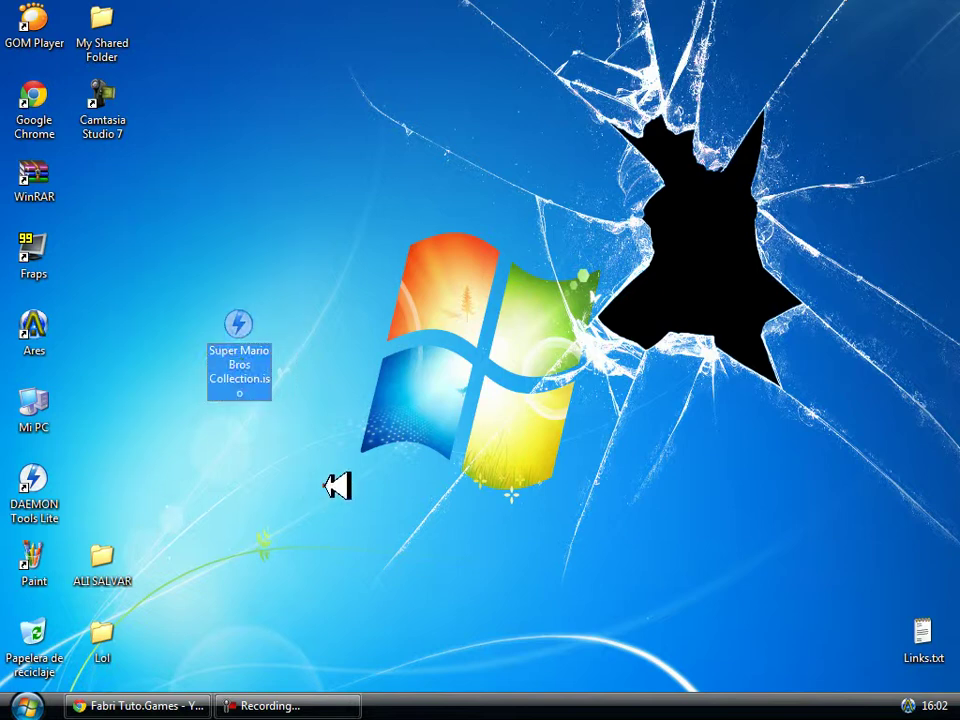
pyautogui.rightClick(283, 226)
pyautogui.click(304, 253)
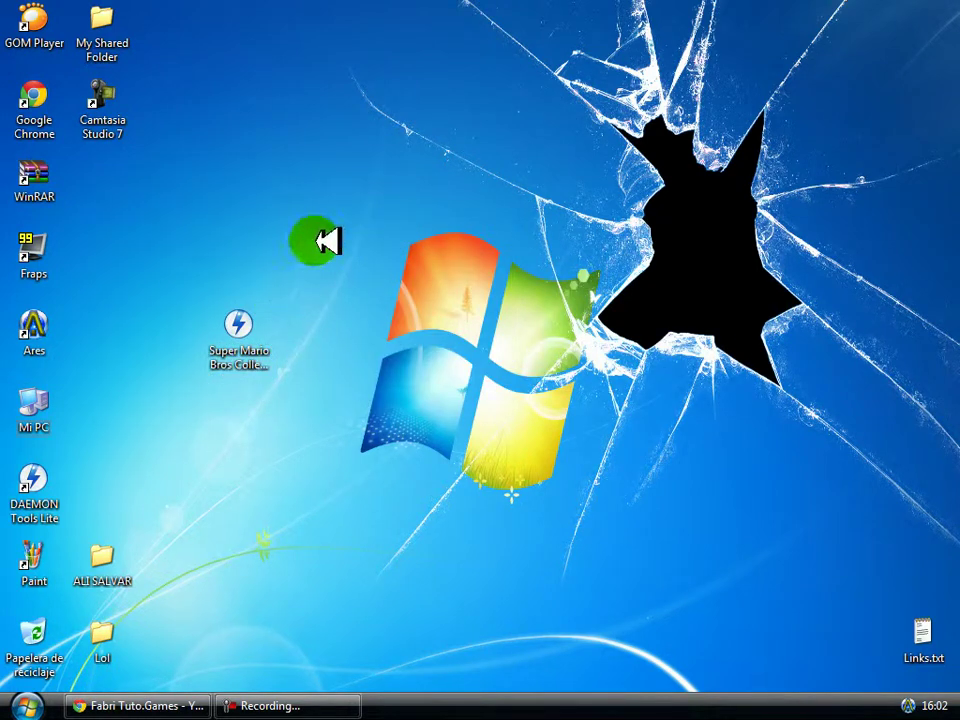
pyautogui.moveTo(240, 342); pyautogui.dragTo(300, 345)
# - Launch DAEMON Tools Lite through Run As with the current user account
pyautogui.click(66, 490)
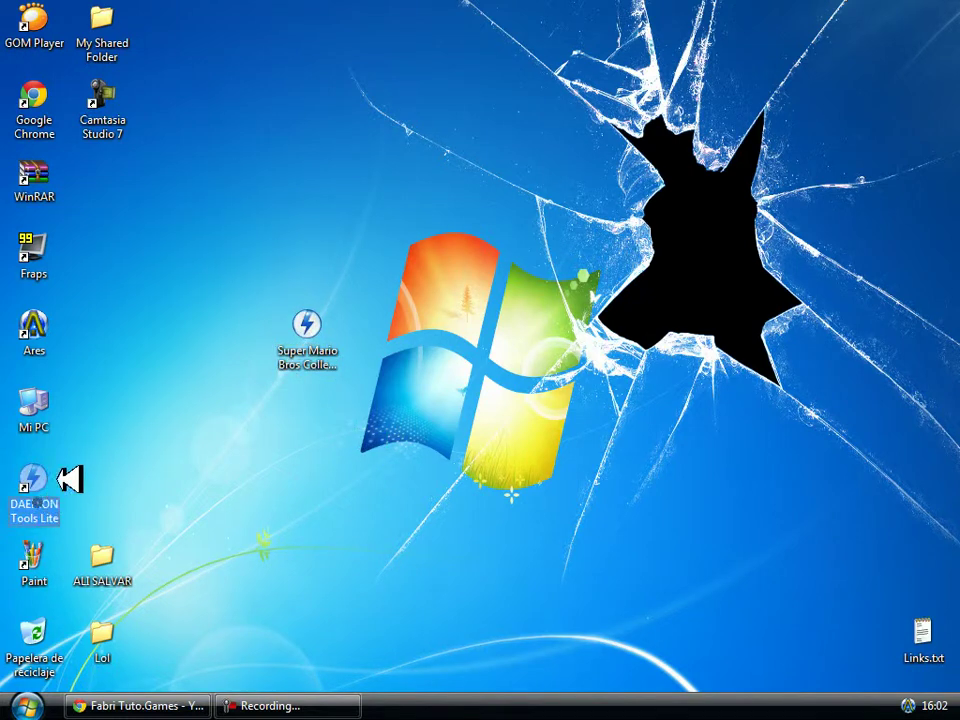
pyautogui.rightClick(38, 500)
pyautogui.click(115, 175)
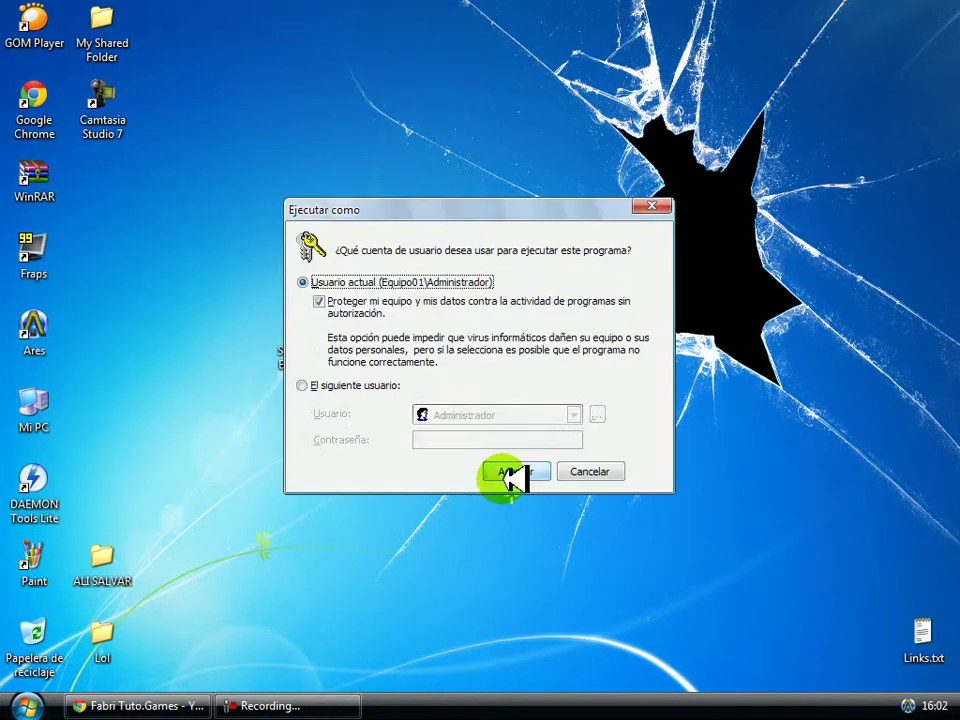
pyautogui.click(501, 472)
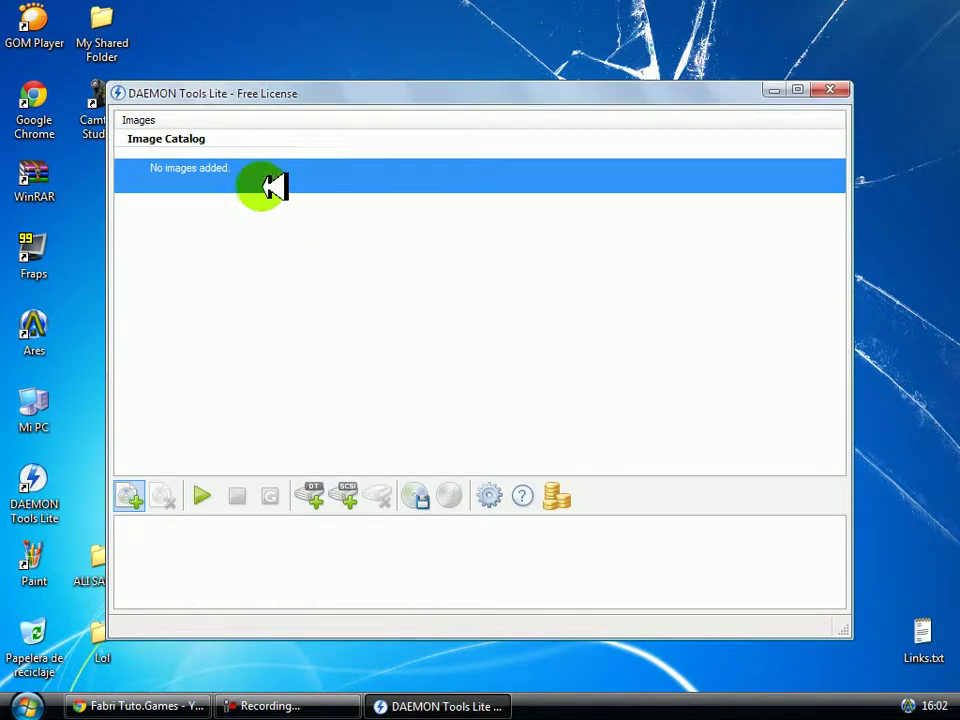
# - Add Super Mario Bros Collection.iso from the Escritorio folder to the Image Catalog
pyautogui.click(140, 492)
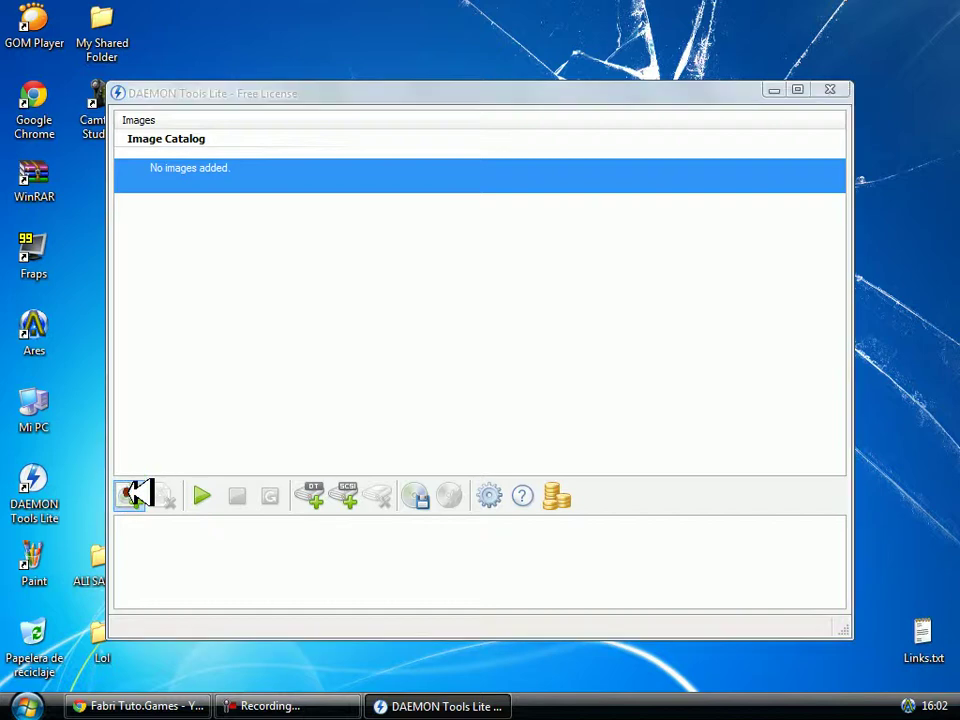
pyautogui.click(468, 393)
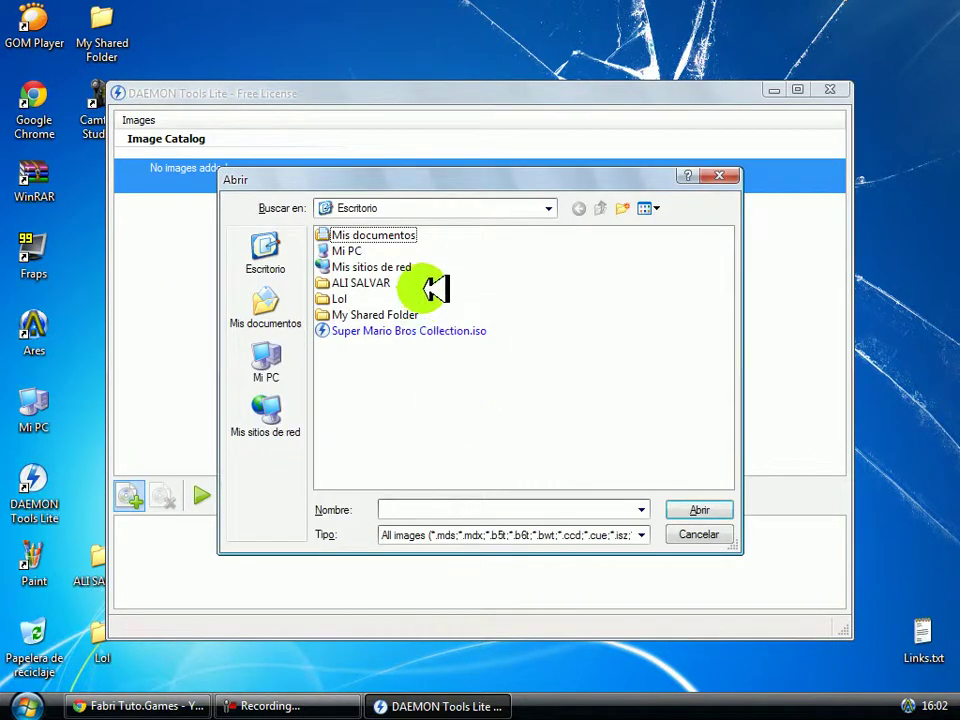
pyautogui.click(458, 331)
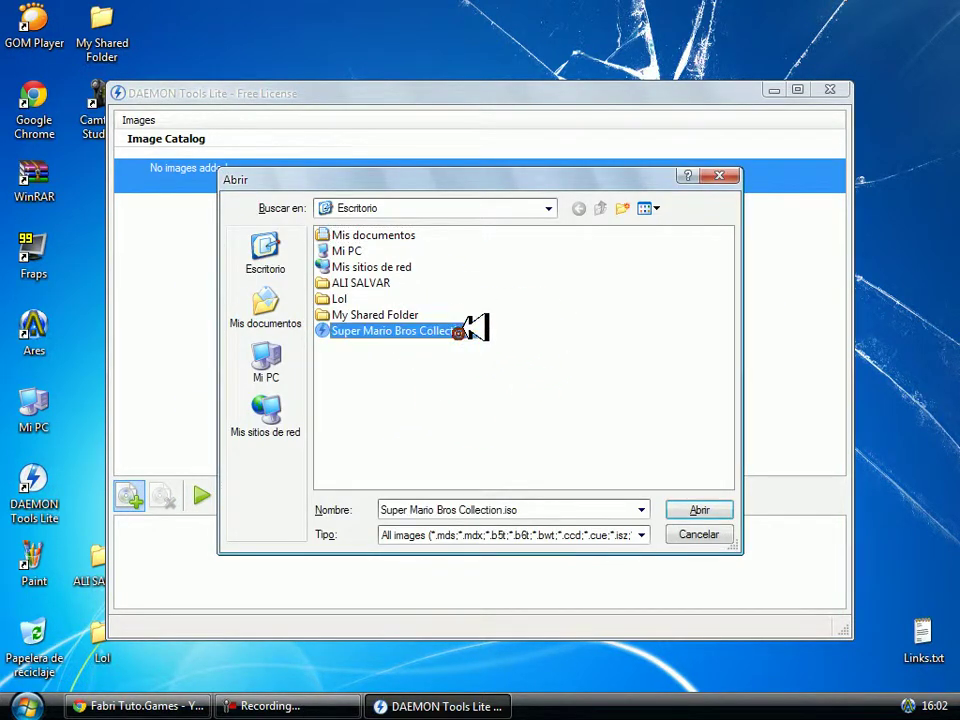
pyautogui.click(415, 210)
pyautogui.click(574, 398)
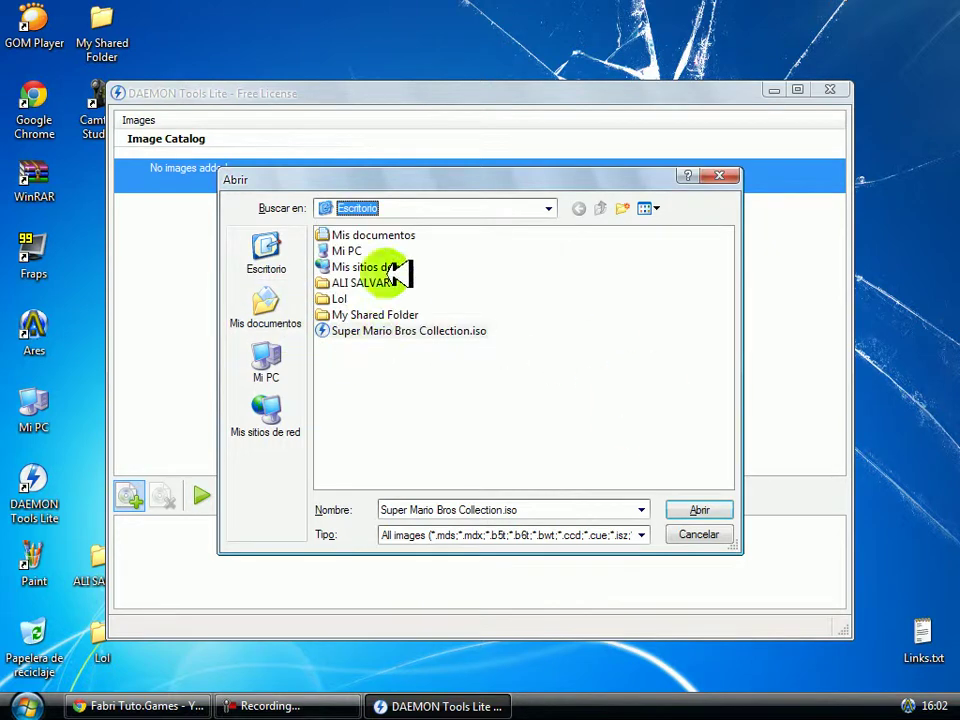
pyautogui.click(390, 208)
pyautogui.click(370, 211)
pyautogui.click(343, 328)
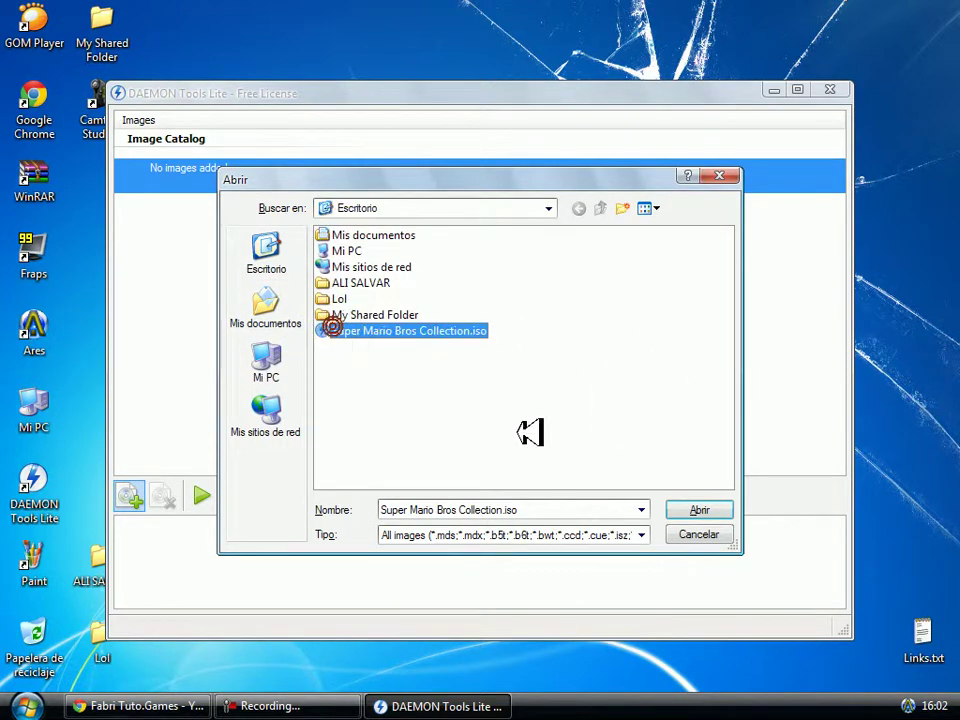
pyautogui.click(700, 508)
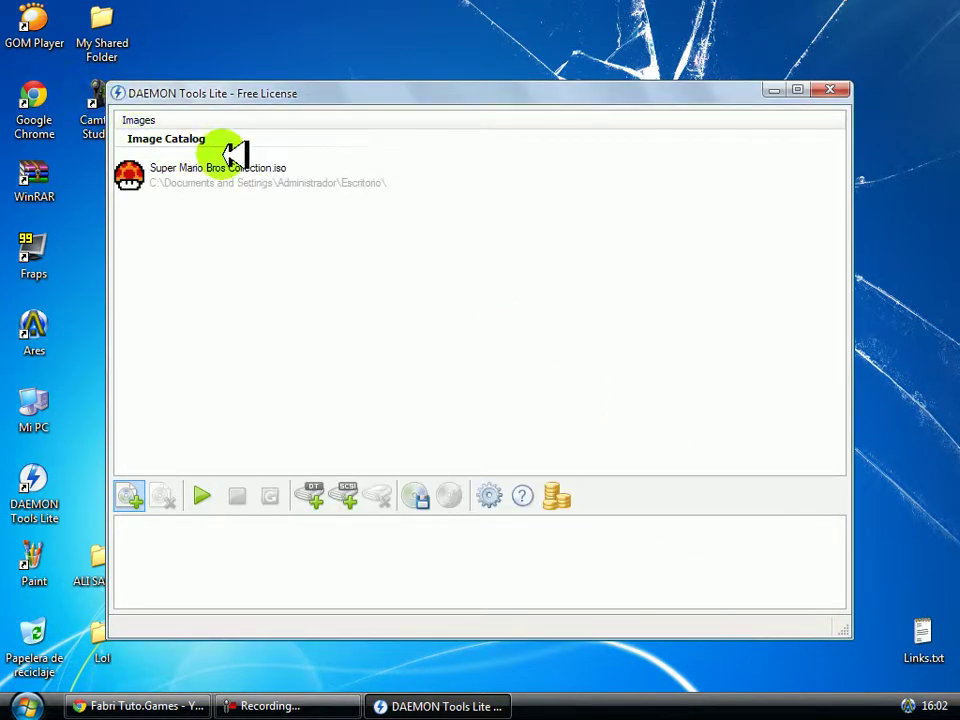
pyautogui.click(145, 172)
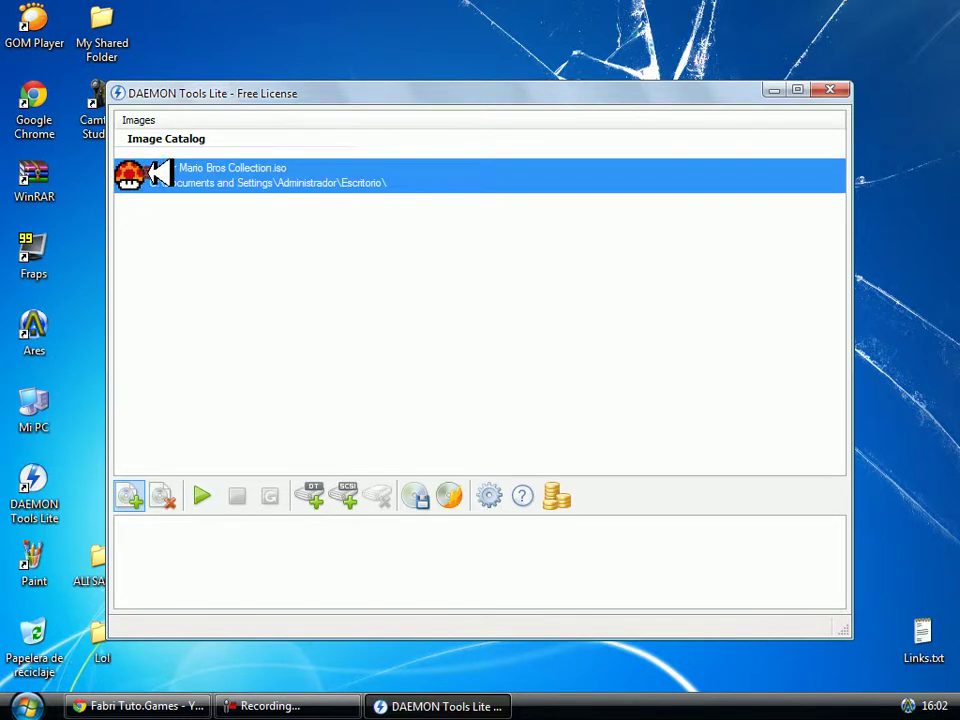
pyautogui.rightClick(134, 179)
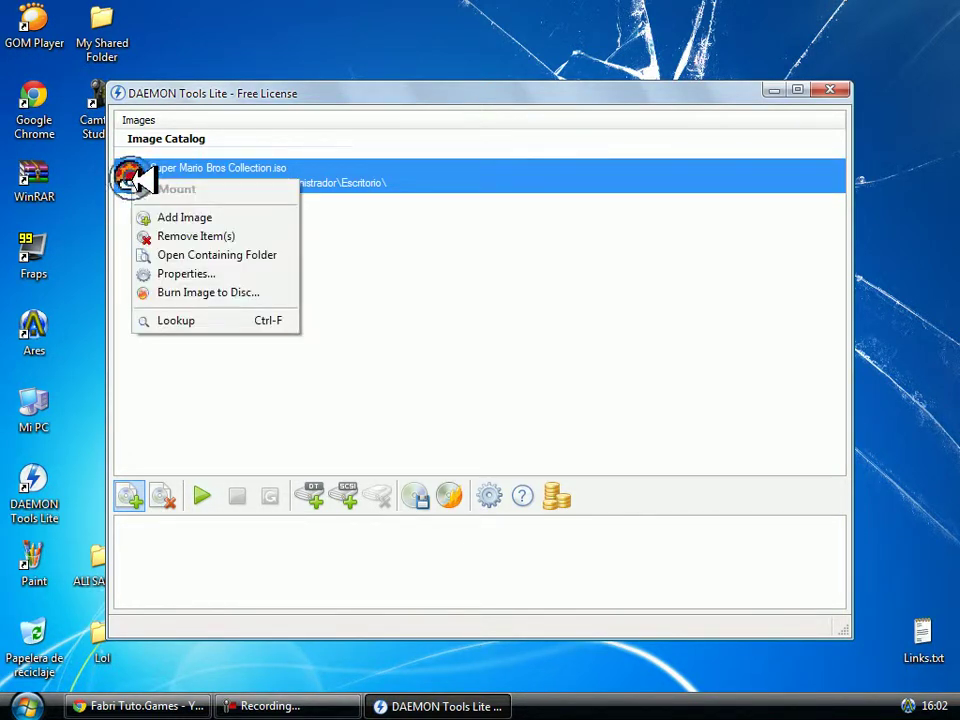
pyautogui.click(148, 217)
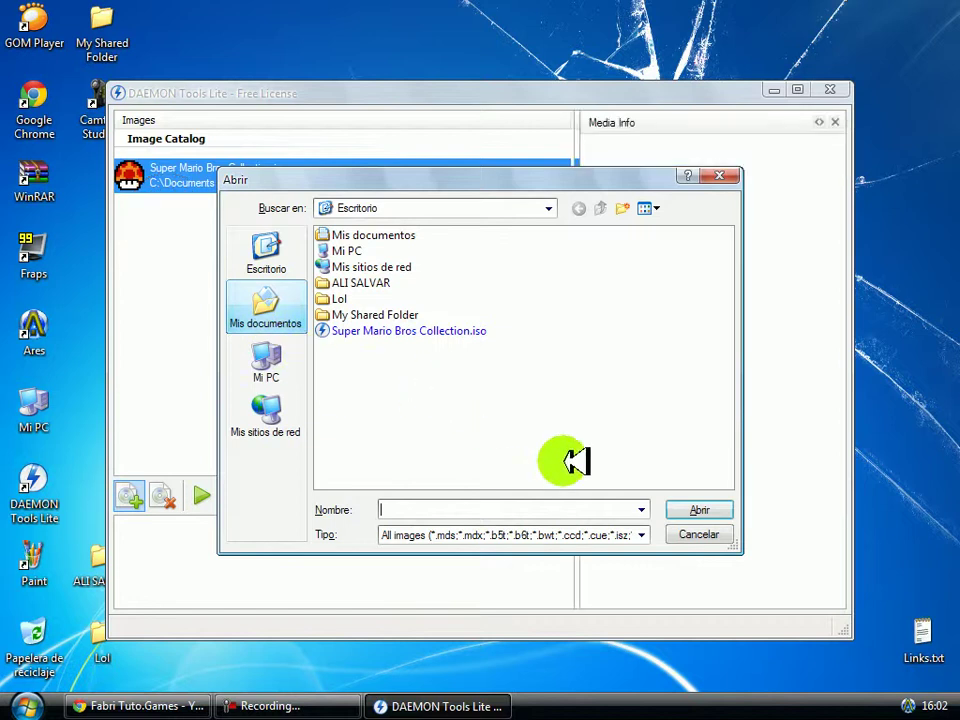
pyautogui.click(722, 532)
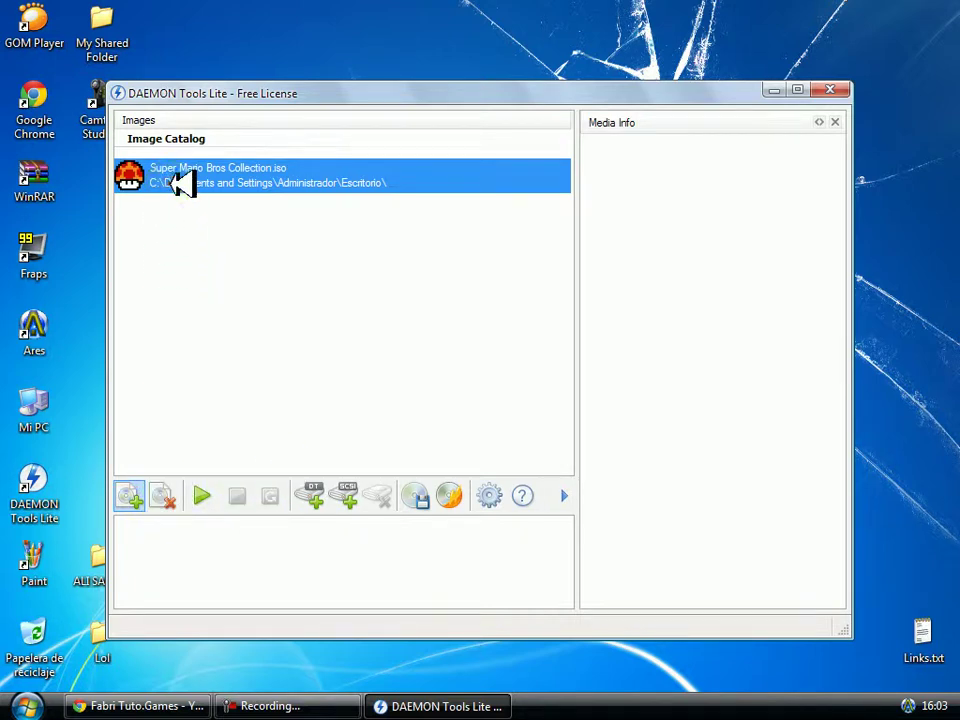
# - Move the DAEMON Tools Lite window slightly higher on the desktop and refresh the desktop
pyautogui.rightClick(279, 57)
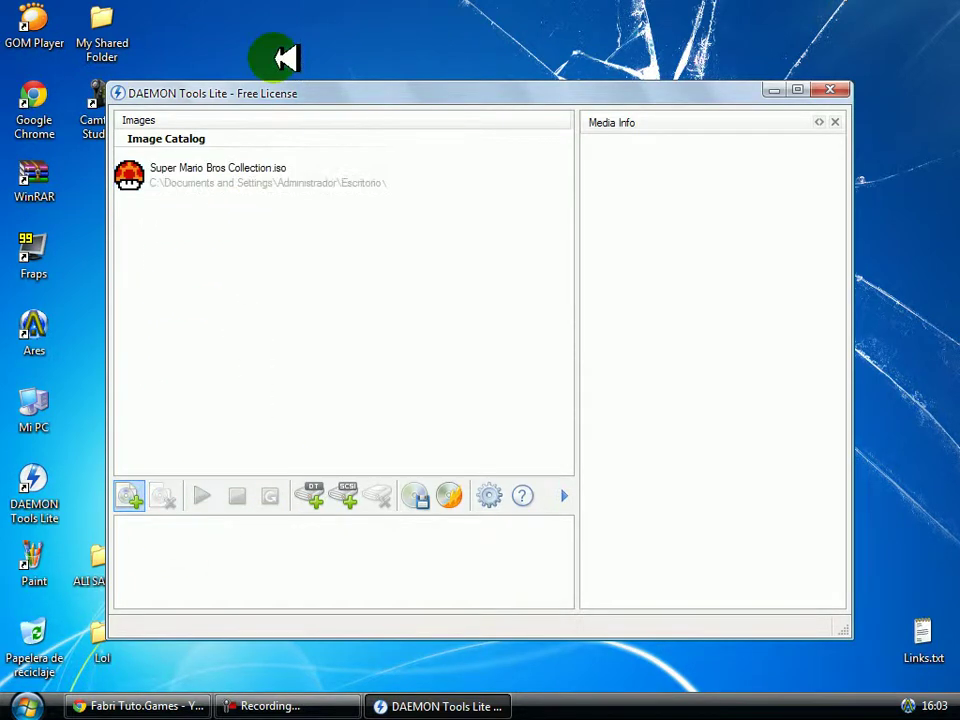
pyautogui.click(312, 80)
pyautogui.moveTo(350, 95); pyautogui.dragTo(362, 157)
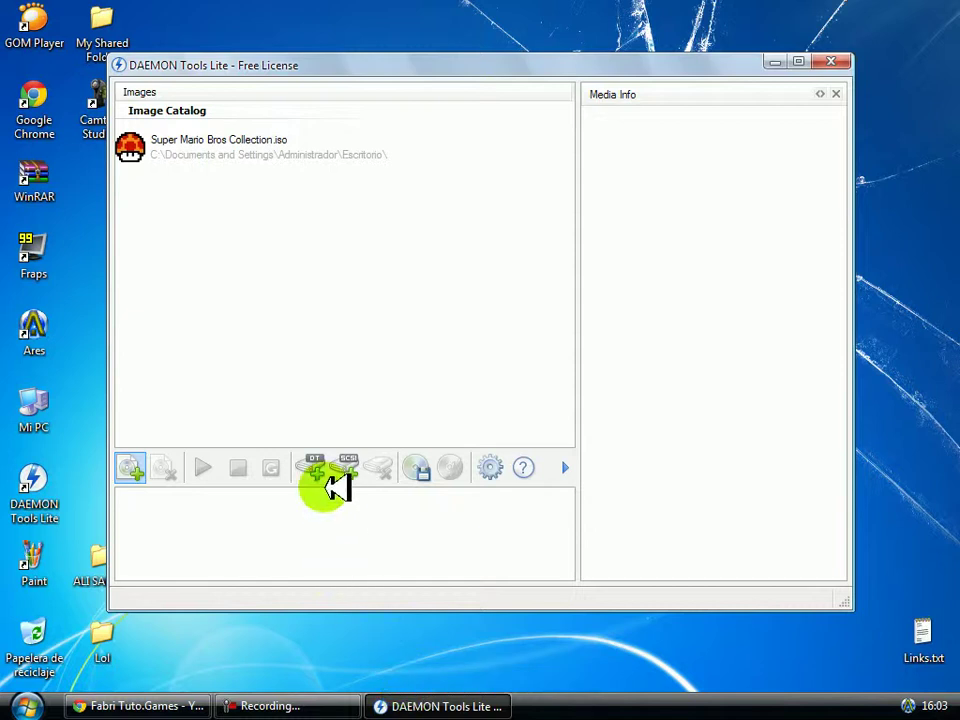
pyautogui.rightClick(365, 667)
pyautogui.click(399, 499)
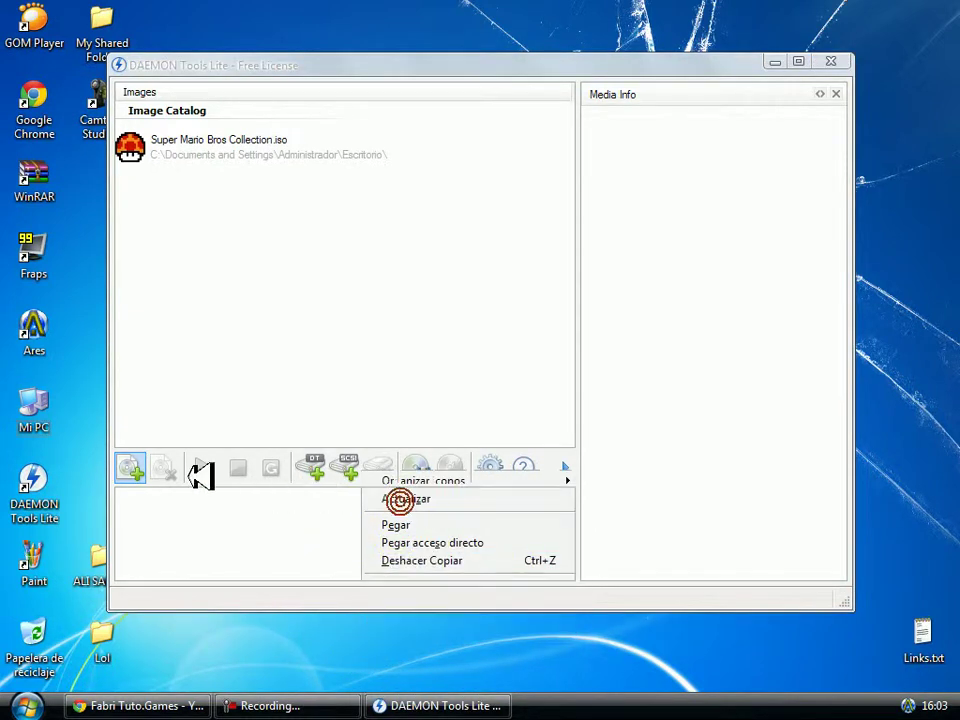
# - Select the Super Mario Bros Collection image in the catalog, minimize the window and refresh the desktop
pyautogui.click(232, 147)
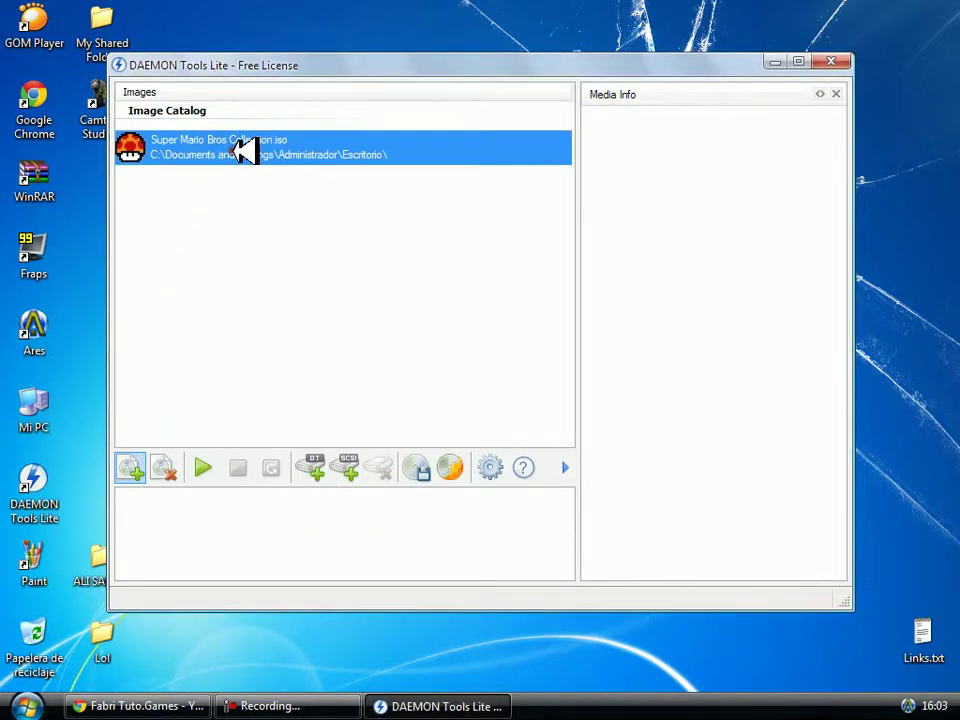
pyautogui.rightClick(248, 150)
pyautogui.click(228, 155)
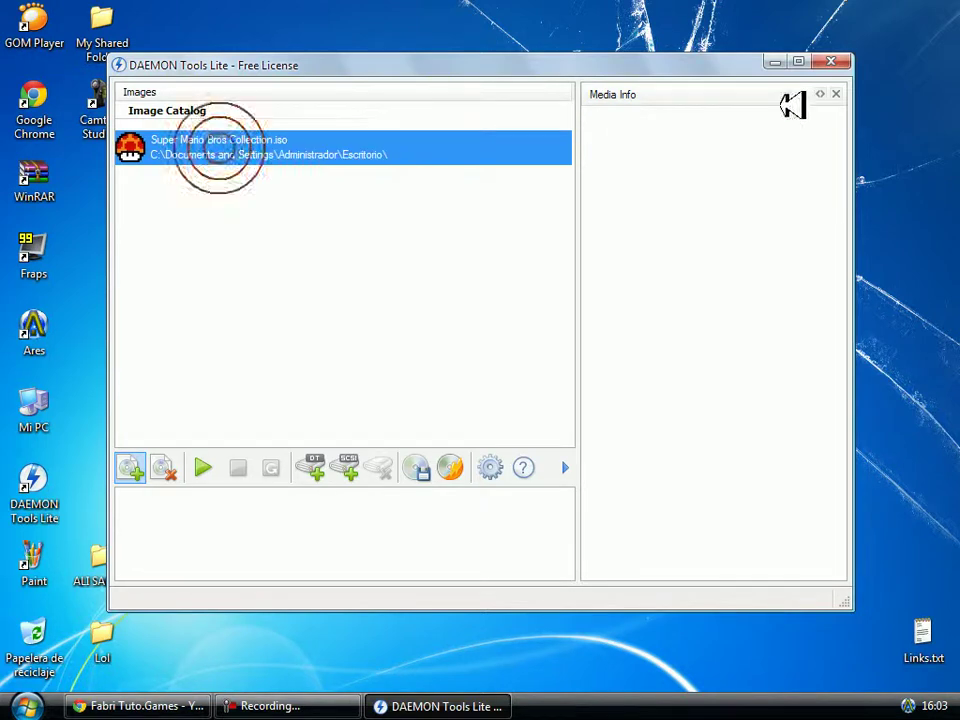
pyautogui.click(774, 62)
pyautogui.rightClick(200, 392)
pyautogui.click(224, 426)
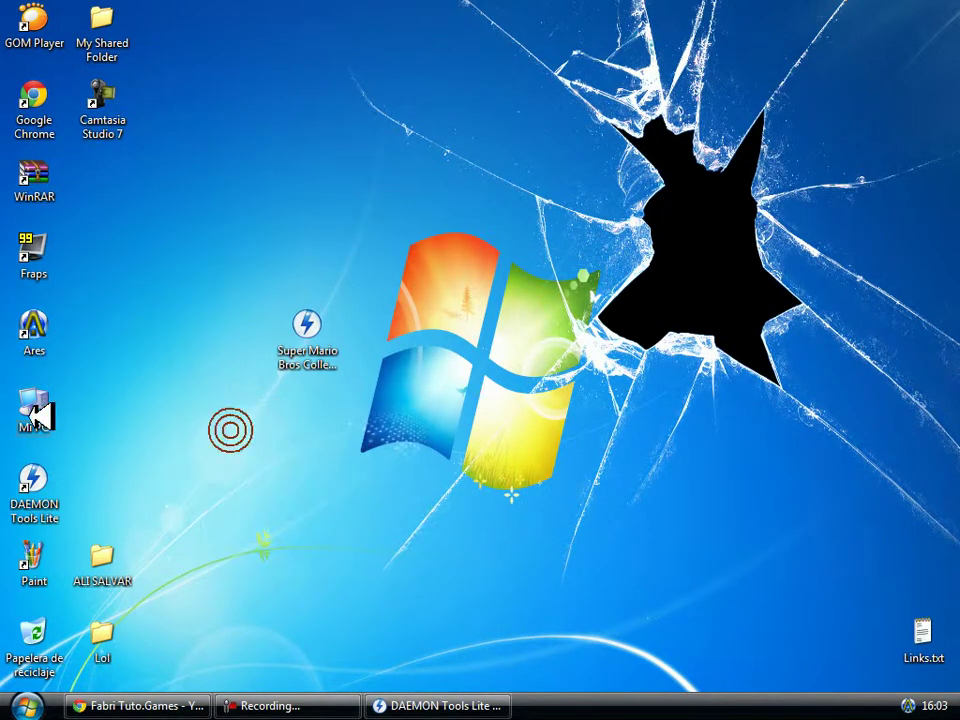
# - Open Mi PC briefly and close it, and close the minimized DAEMON Tools Lite window
pyautogui.doubleClick(34, 405)
pyautogui.hotkey('alt', 'F4')
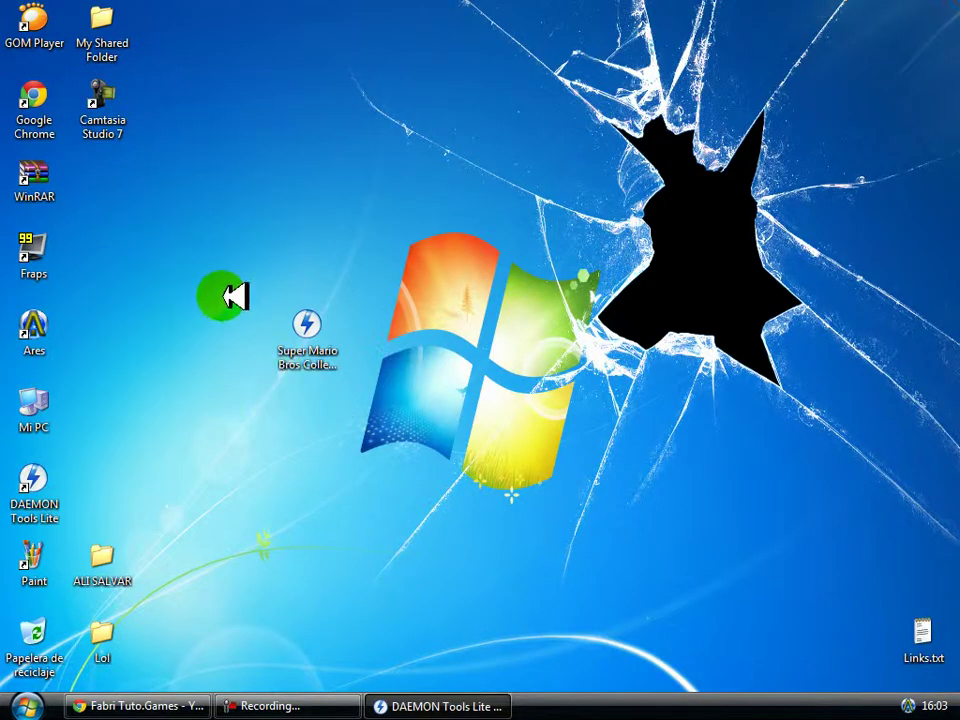
pyautogui.click(320, 328)
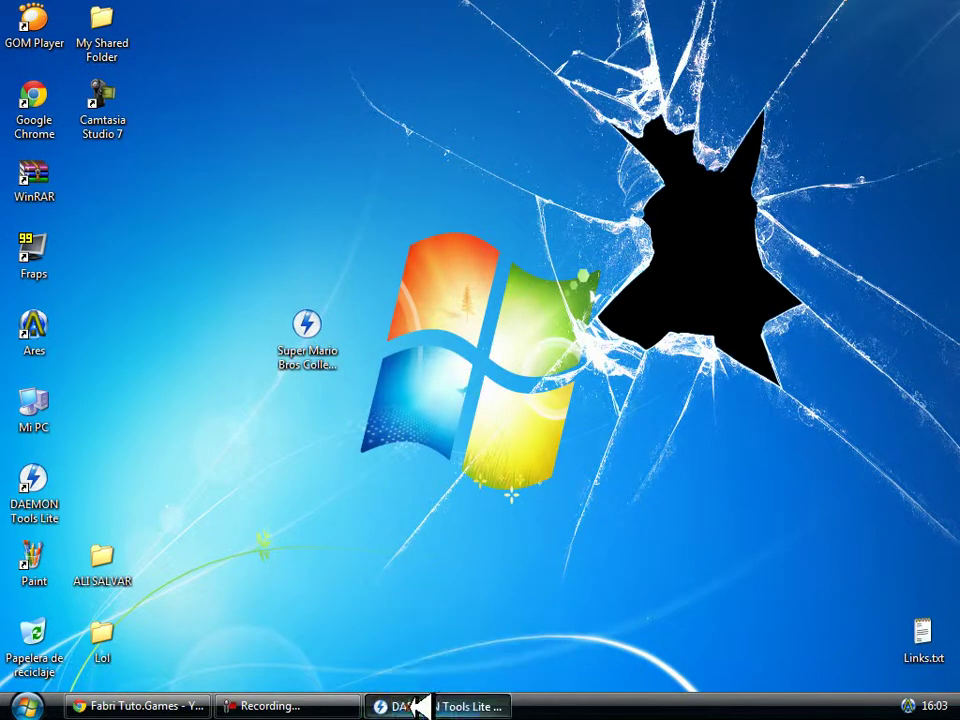
pyautogui.click(404, 600)
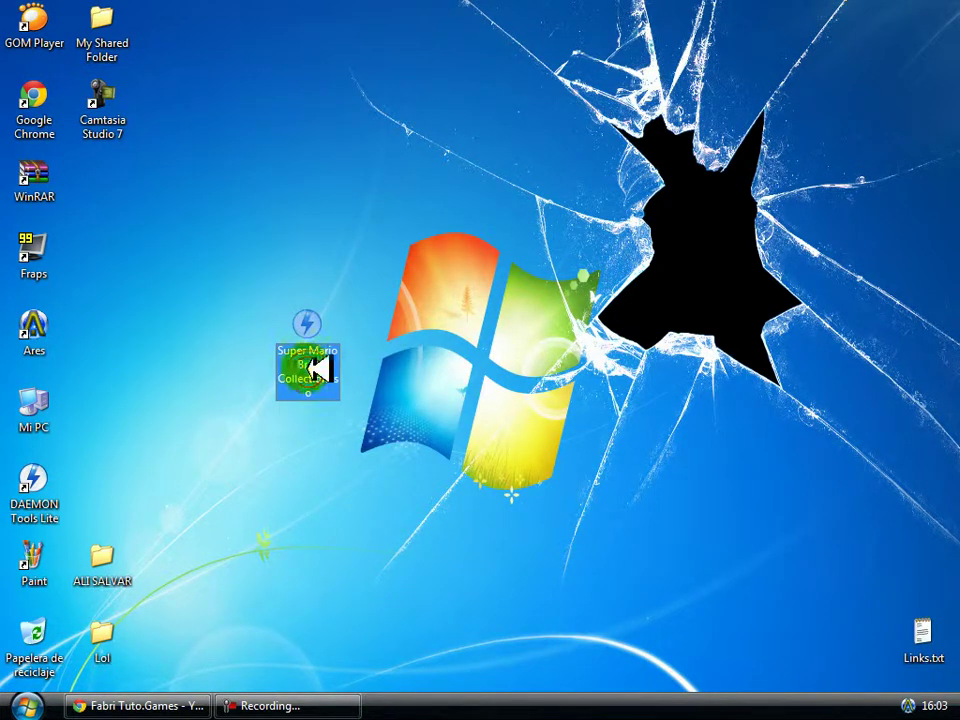
# - Mount Super Mario Bros Collection.iso by opening it from the desktop, and move its icon lower
pyautogui.rightClick(280, 122)
pyautogui.click(330, 146)
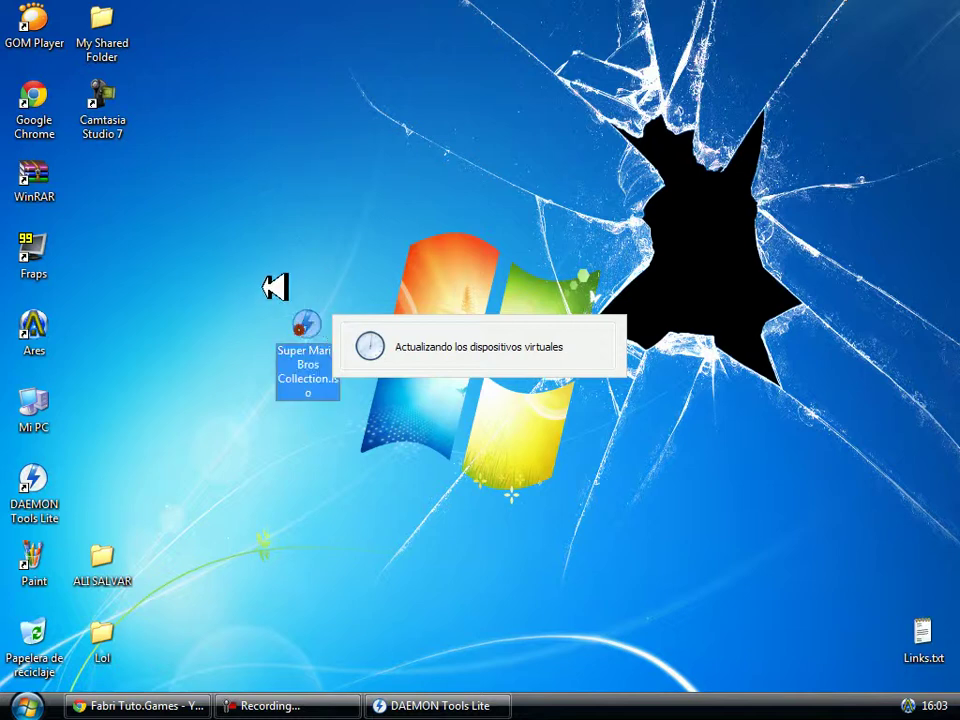
pyautogui.moveTo(310, 383); pyautogui.dragTo(311, 460)
pyautogui.click(394, 557)
pyautogui.rightClick(236, 222)
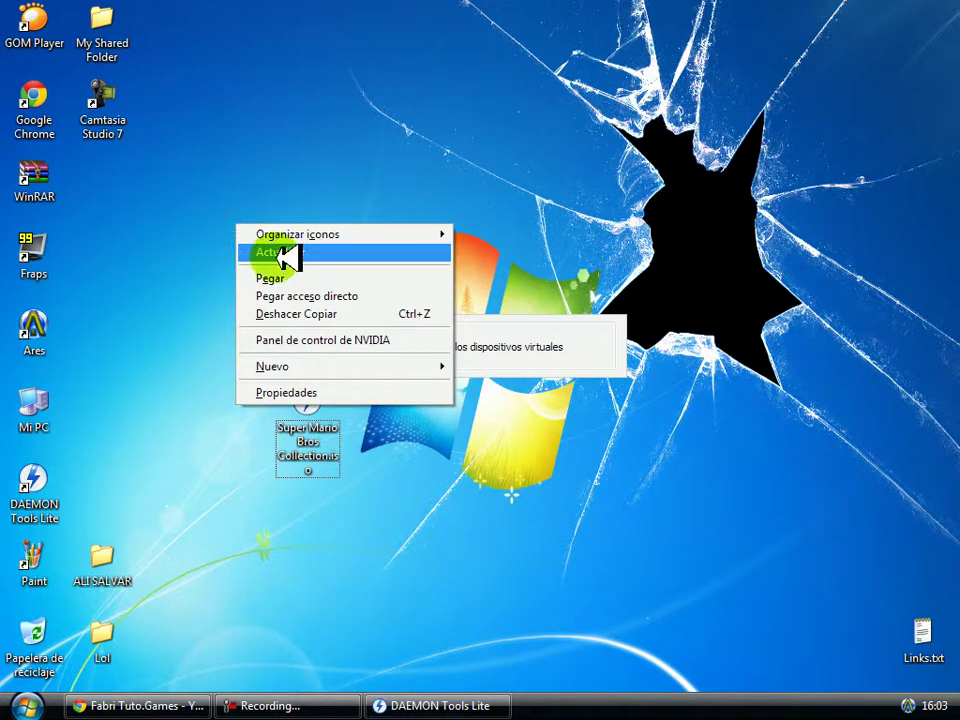
pyautogui.click(274, 253)
pyautogui.moveTo(481, 371); pyautogui.dragTo(672, 381)
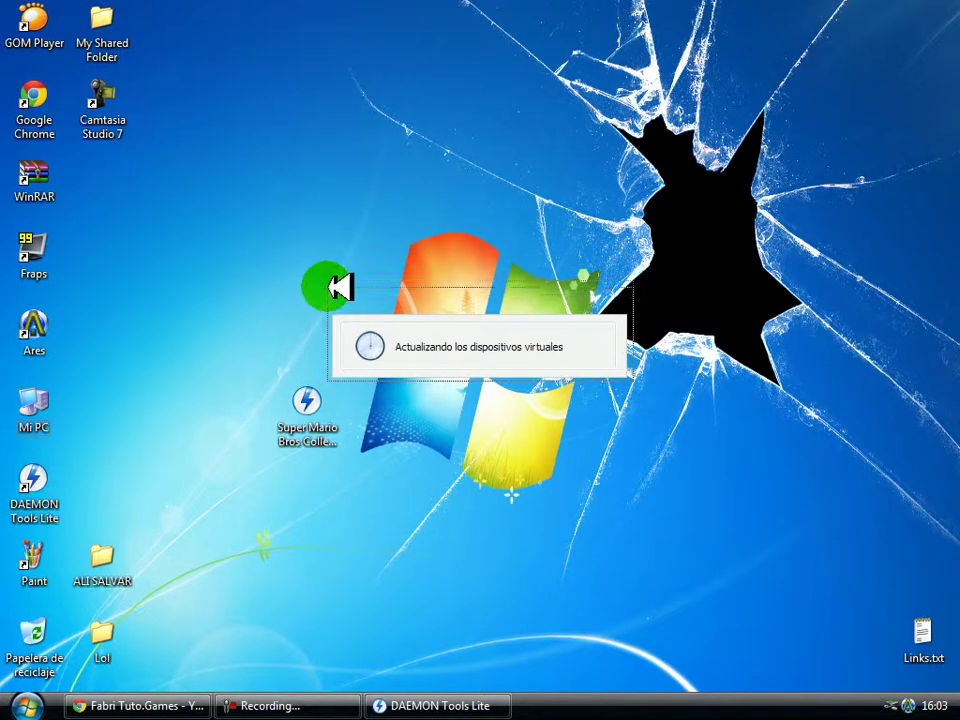
pyautogui.moveTo(338, 298); pyautogui.dragTo(330, 292)
pyautogui.rightClick(195, 238)
pyautogui.click(240, 261)
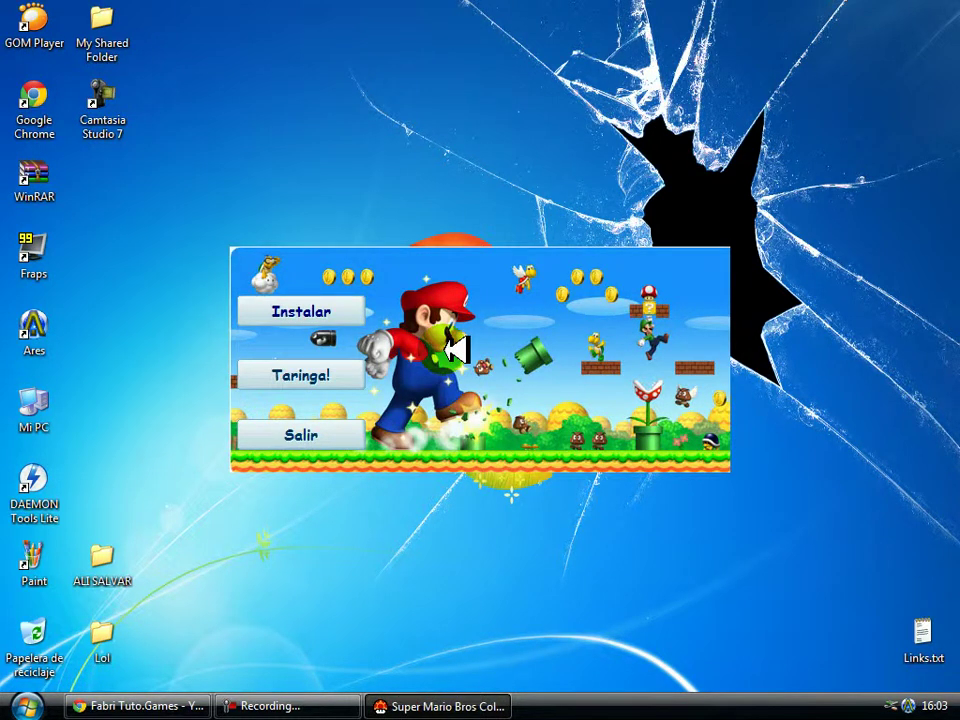
# - Exit the Super Mario Bros Collection launcher and refresh the desktop
pyautogui.rightClick(300, 192)
pyautogui.click(306, 210)
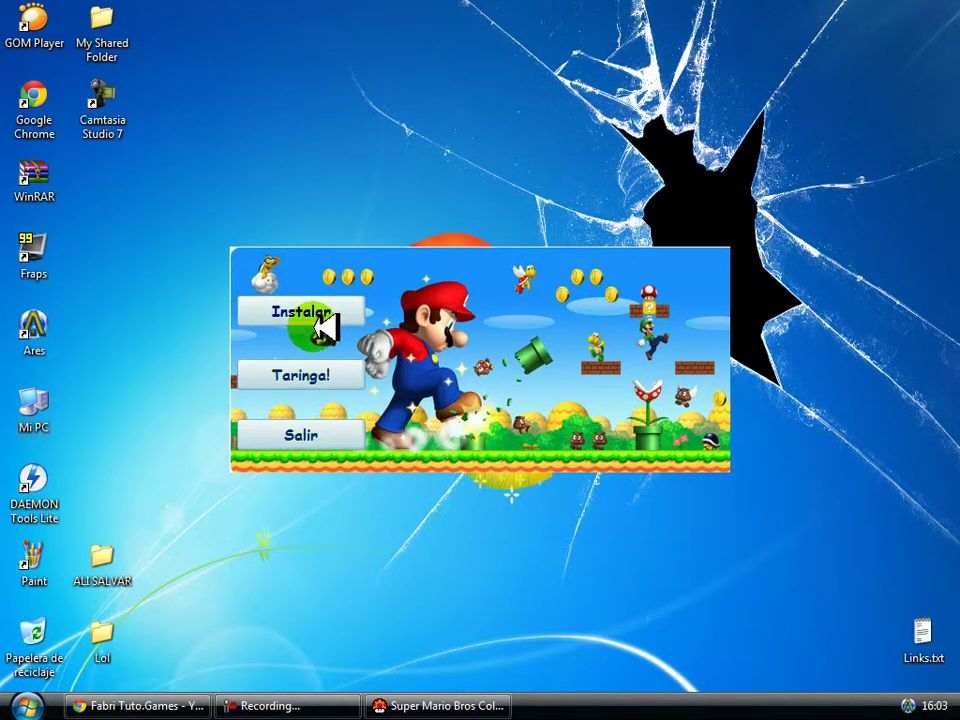
pyautogui.click(321, 435)
pyautogui.rightClick(166, 104)
pyautogui.click(180, 129)
pyautogui.moveTo(249, 283); pyautogui.dragTo(198, 312)
# - Try to discard the Super Mario Bros Collection image by moving it from the desktop into the Papelera de reciclaje
pyautogui.moveTo(313, 401); pyautogui.dragTo(40, 640)
pyautogui.rightClick(40, 640)
pyautogui.click(349, 491)
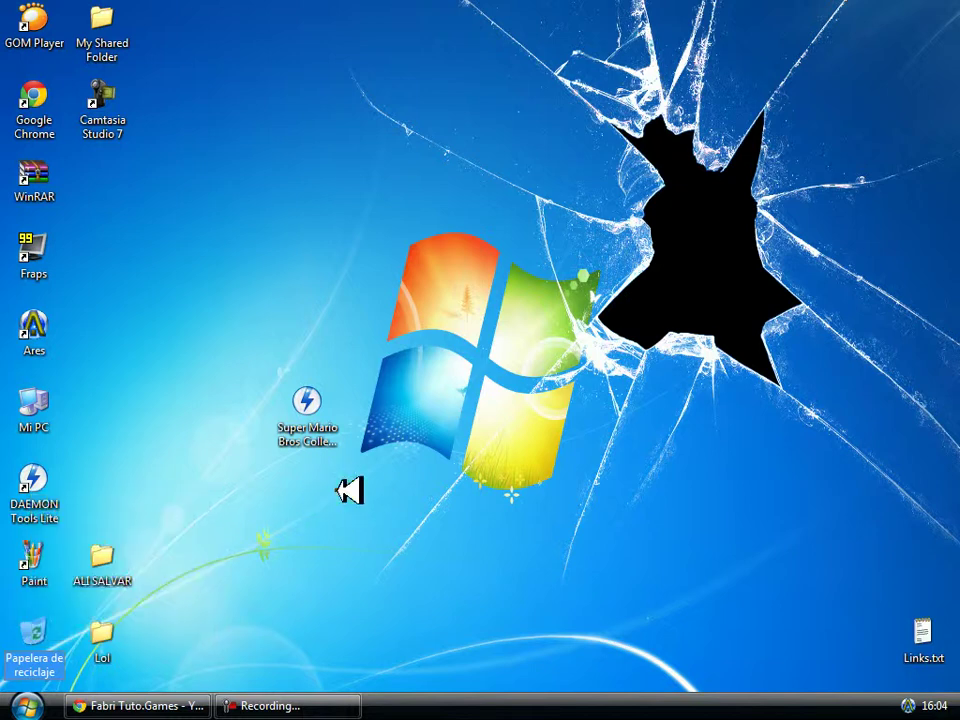
pyautogui.moveTo(306, 405); pyautogui.dragTo(42, 636)
pyautogui.rightClick(42, 636)
pyautogui.click(375, 501)
pyautogui.moveTo(306, 405); pyautogui.dragTo(21, 651)
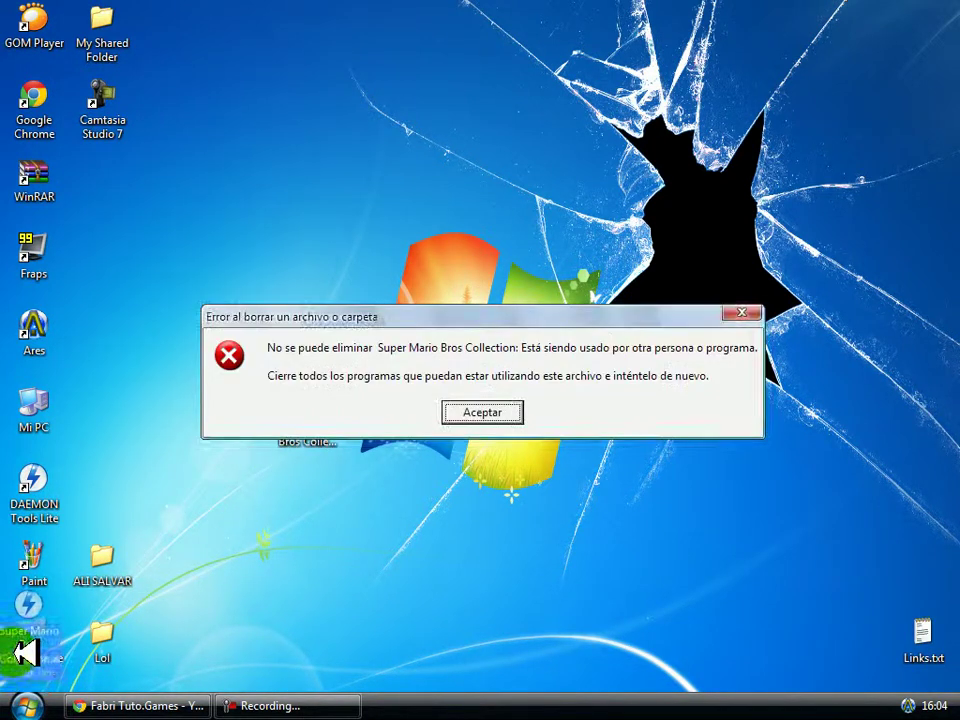
pyautogui.click(491, 413)
# - Try to delete the selected Super Mario Bros Collection image directly from the desktop and dismiss the error
pyautogui.rightClick(441, 459)
pyautogui.press('Delete')
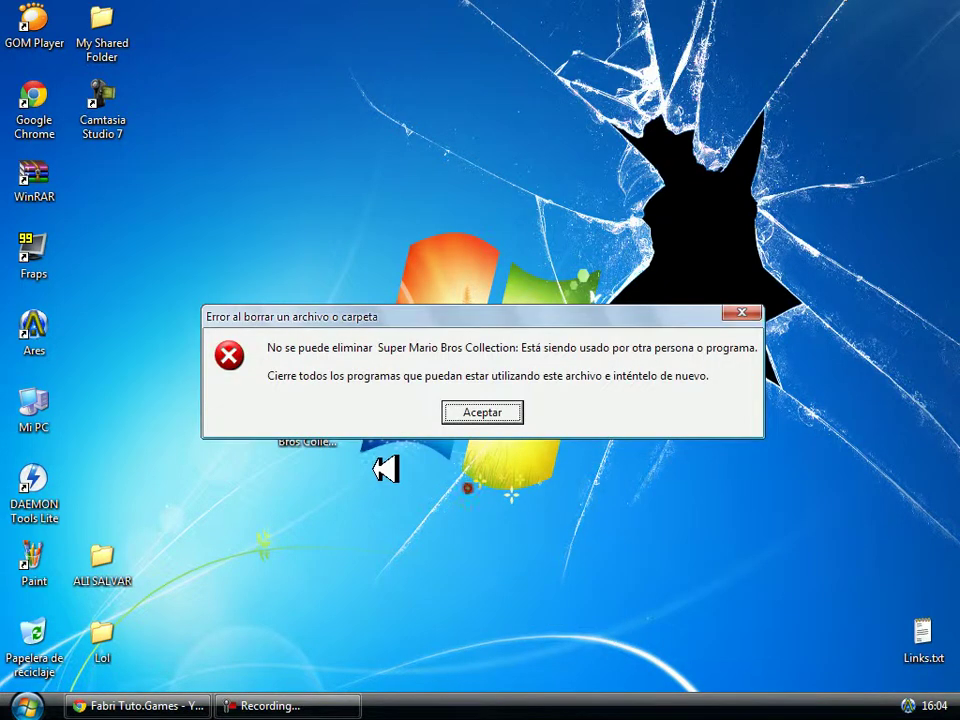
pyautogui.click(487, 412)
pyautogui.rightClick(481, 418)
pyautogui.click(513, 445)
pyautogui.press('Delete')
# - Move the Super Mario Bros Collection image beside the DAEMON Tools Lite shortcut, close the remaining error and refresh the desktop
pyautogui.moveTo(306, 441); pyautogui.dragTo(103, 482)
pyautogui.click(495, 413)
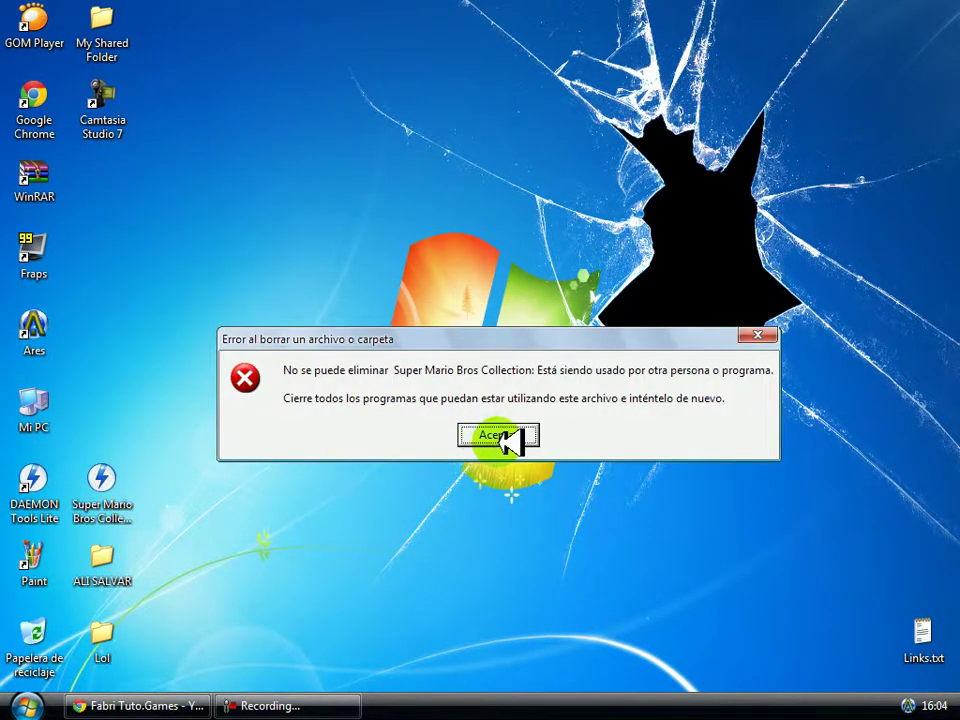
pyautogui.click(488, 433)
pyautogui.rightClick(391, 471)
pyautogui.click(437, 495)
pyautogui.rightClick(214, 242)
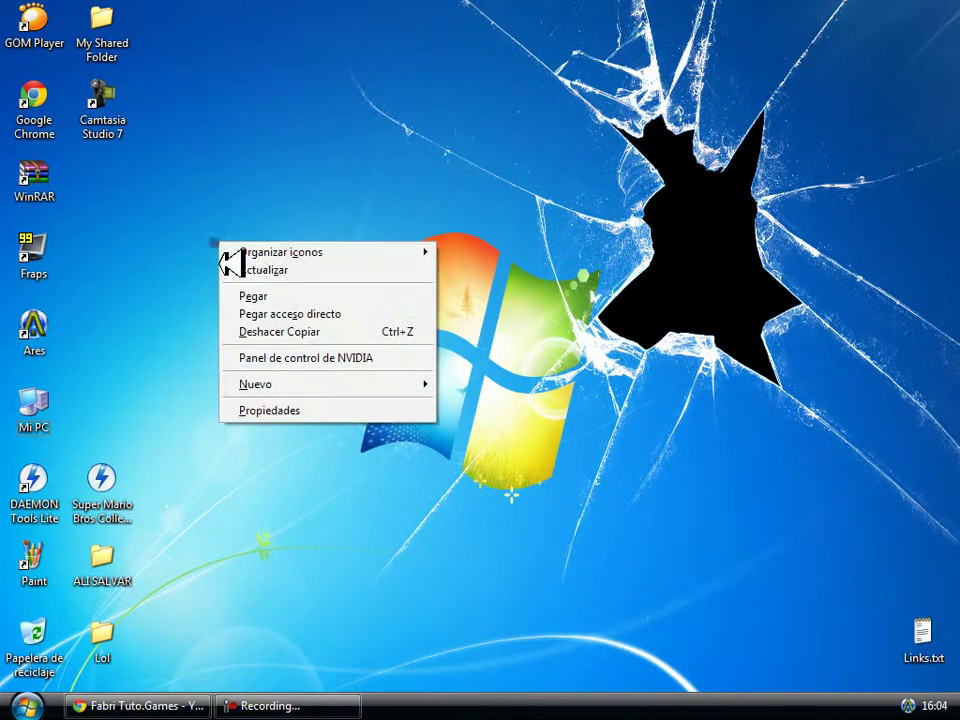
pyautogui.click(279, 272)
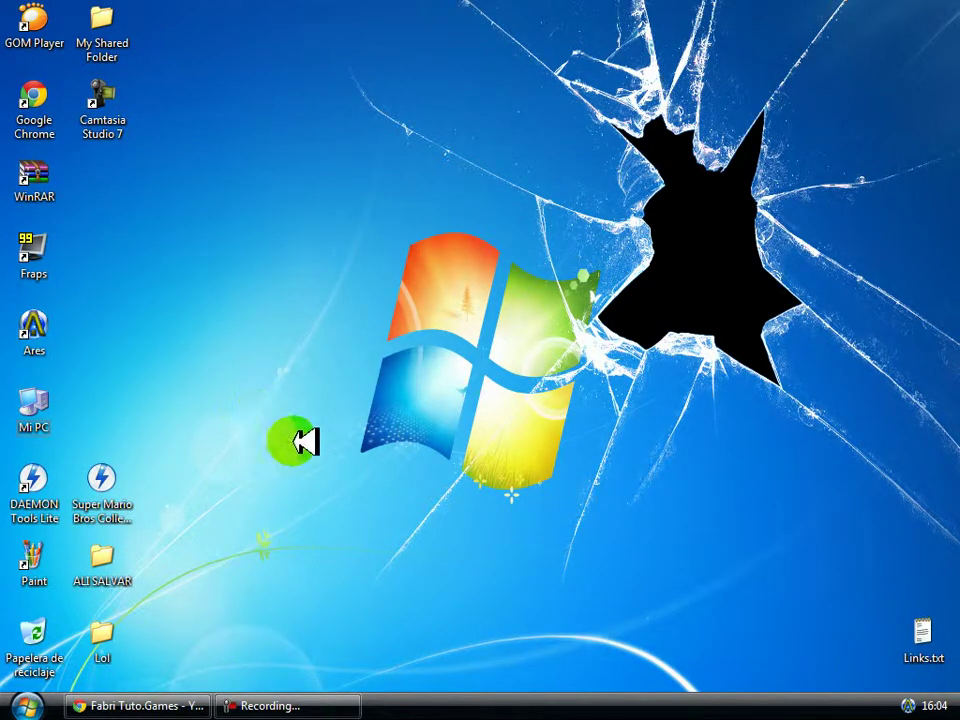
pyautogui.click(316, 708)
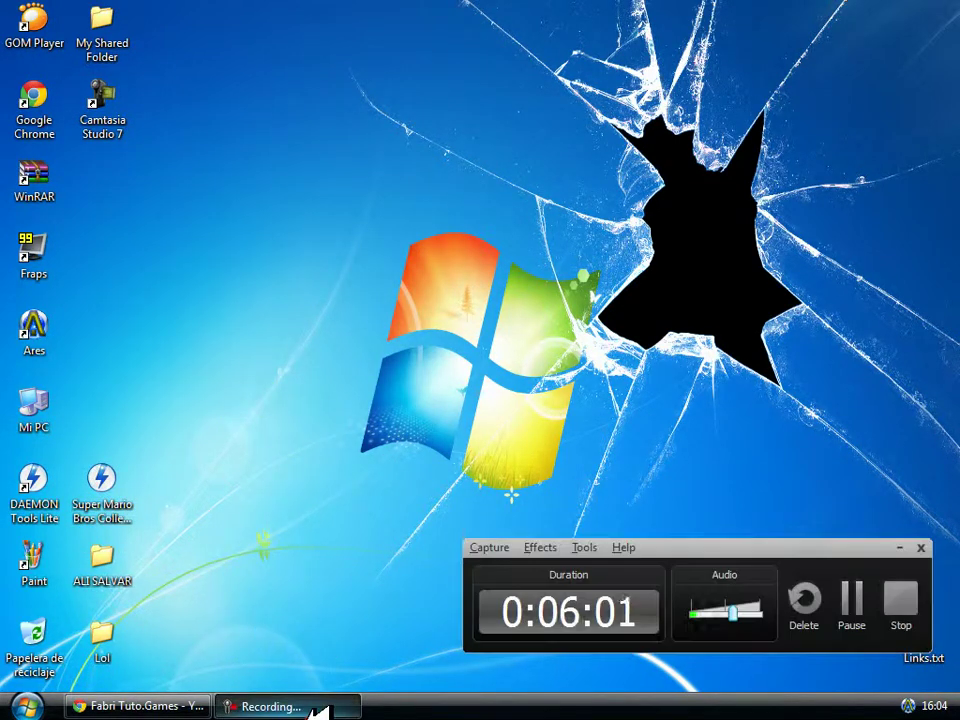
pyautogui.rightClick(318, 210)
pyautogui.click(411, 240)
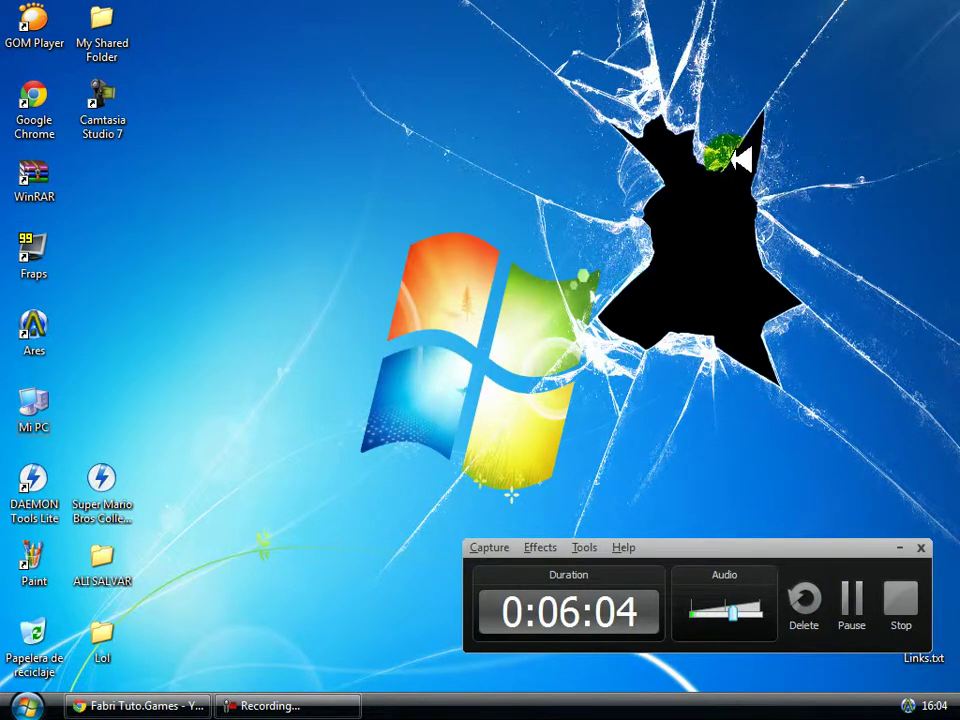
pyautogui.rightClick(112, 315)
pyautogui.click(152, 338)
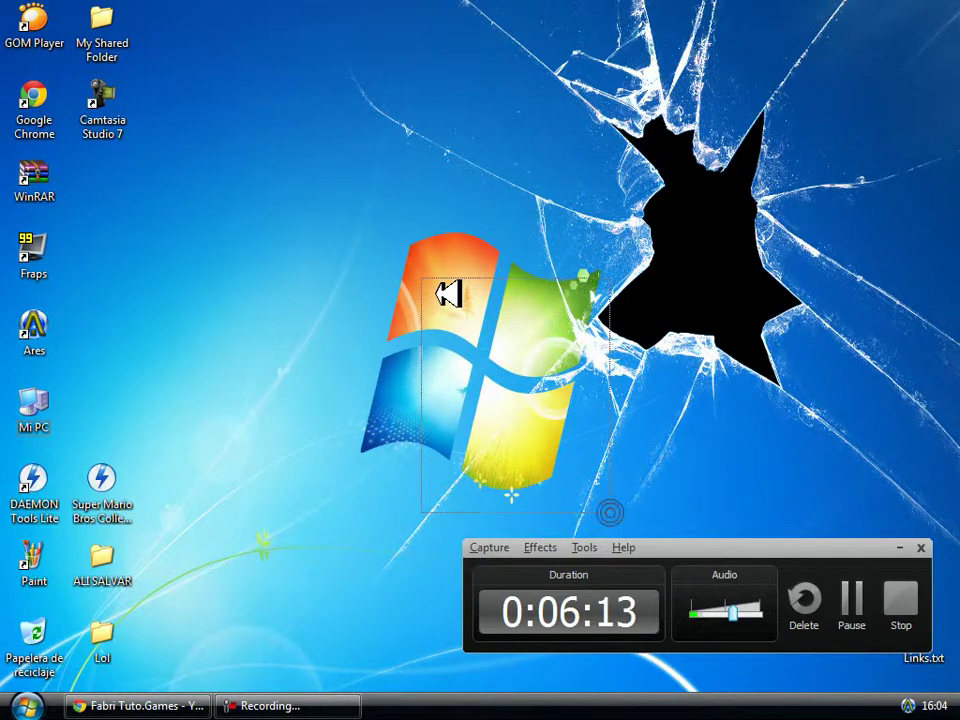
pyautogui.rightClick(610, 513)
pyautogui.click(700, 542)
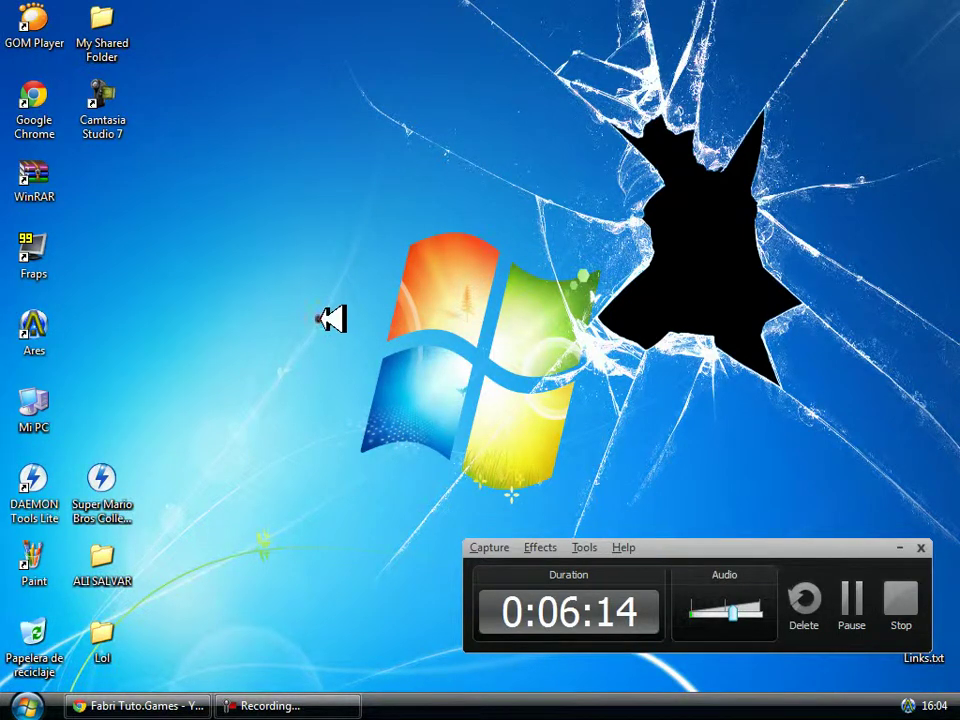